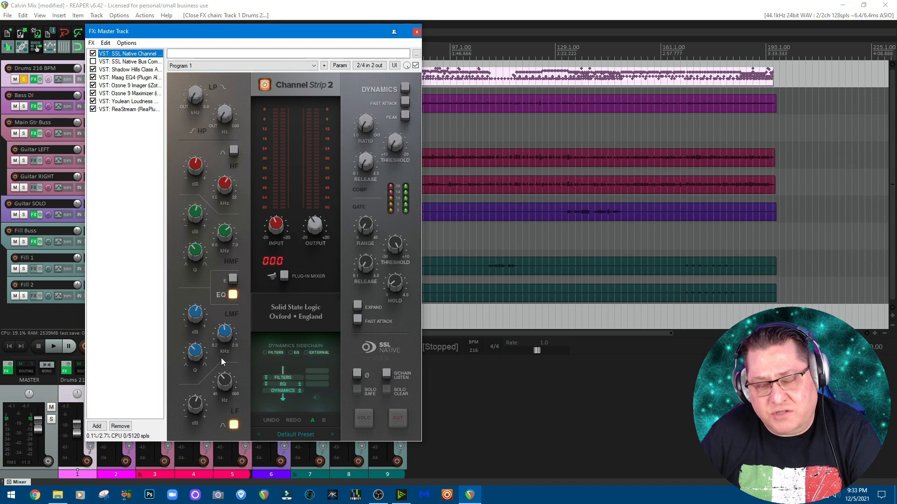
- Review the master track's effects: SSL Channel Strip, Shadow Hills compressor, Maag EQ4, Ozone Imager, Ozone Maximizer and Youlean Loudness Meter, and close the chain
{"action": "mouse_move", "coordinate": [199, 408]}
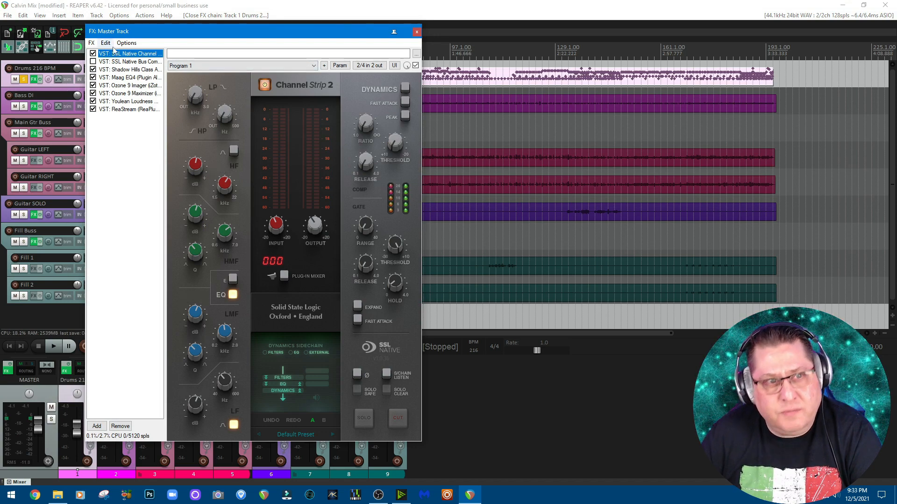
{"action": "left_click", "coordinate": [119, 70]}
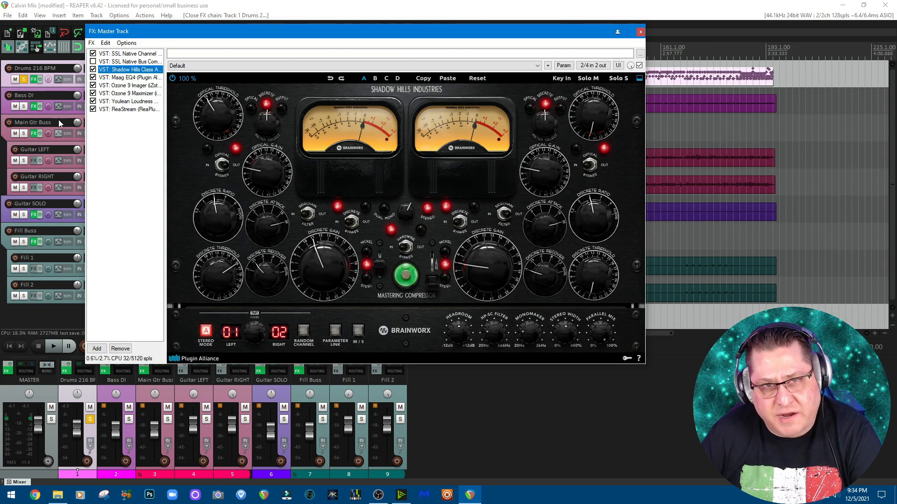
{"action": "left_click", "coordinate": [128, 78]}
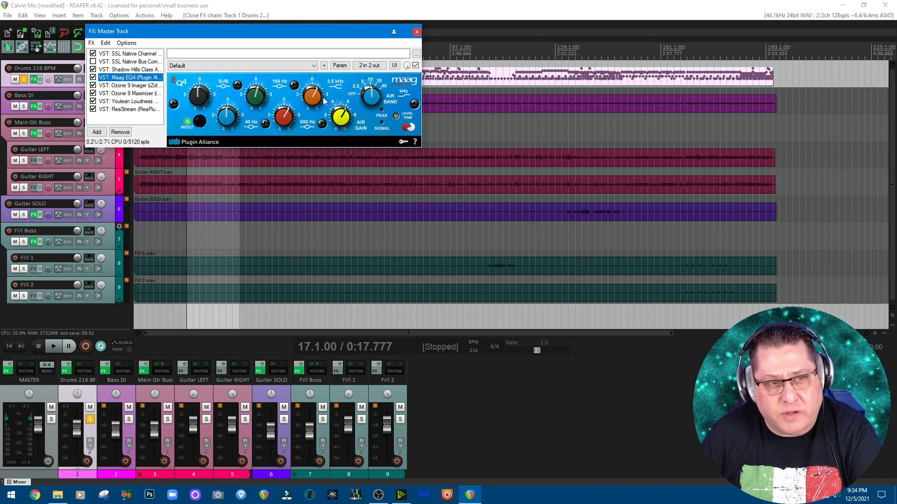
{"action": "left_click", "coordinate": [133, 85]}
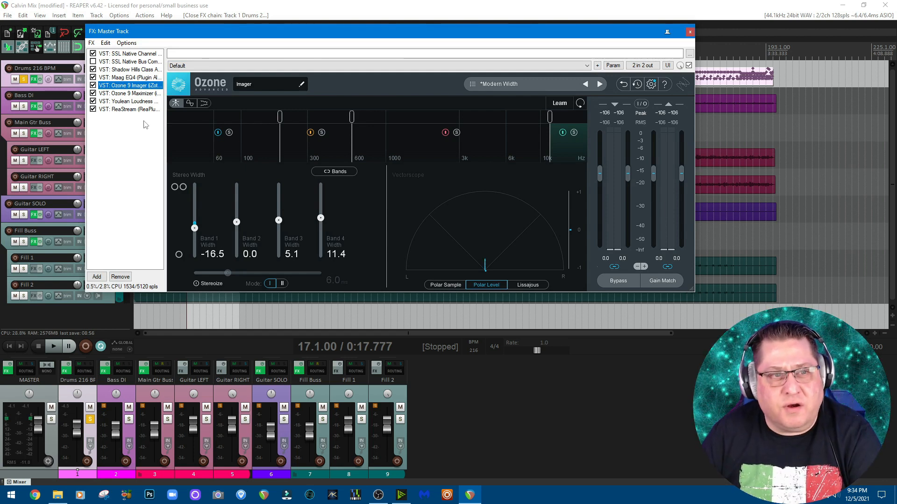
{"action": "left_click", "coordinate": [138, 93]}
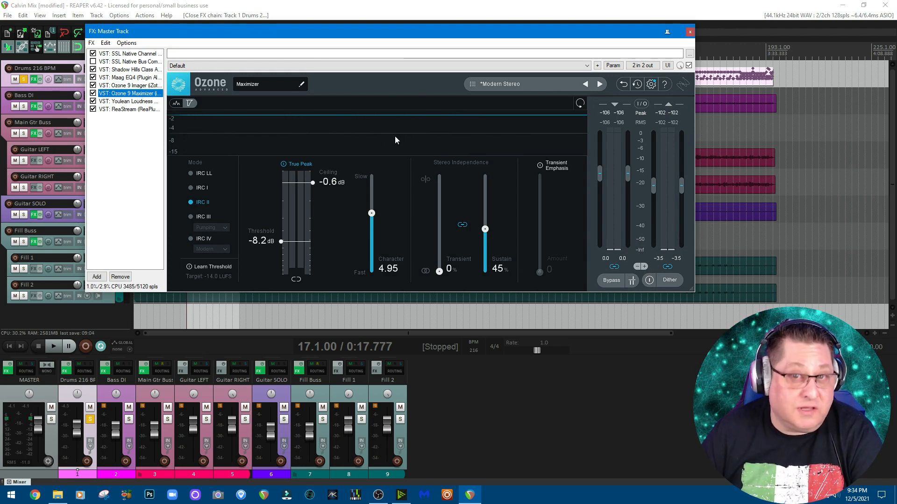
{"action": "left_click", "coordinate": [149, 101]}
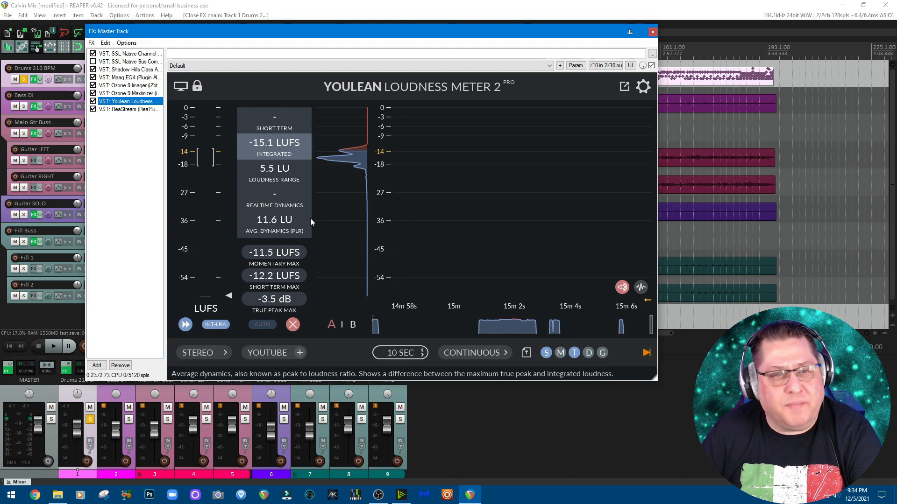
{"action": "left_click", "coordinate": [121, 55]}
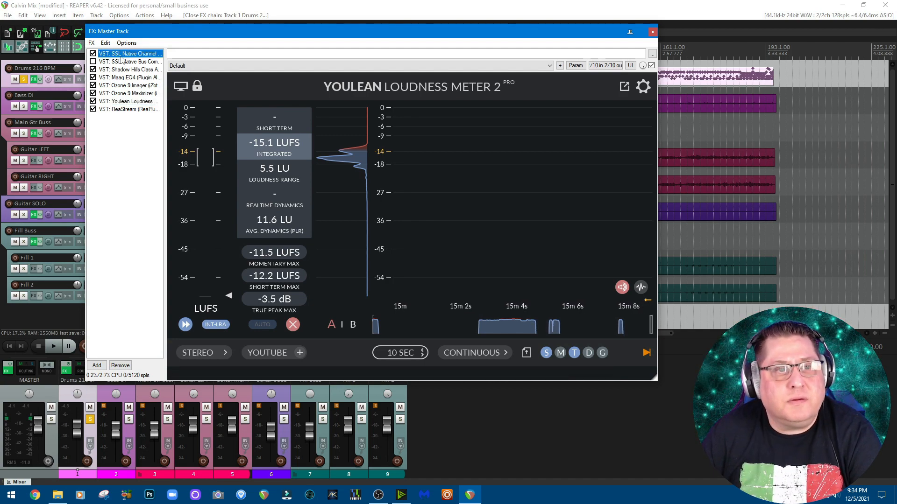
{"action": "left_click", "coordinate": [417, 32]}
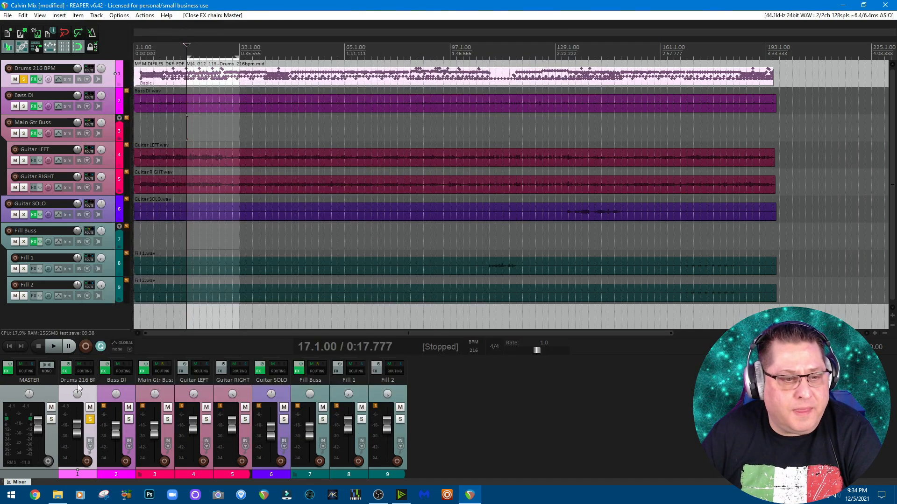
- Review the Drums 216 BPM track's effects: Superior Drummer 3 with its mixer, bx_townhouse Buss Compressor and L2 limiter, and close the chain
{"action": "left_click", "coordinate": [65, 371]}
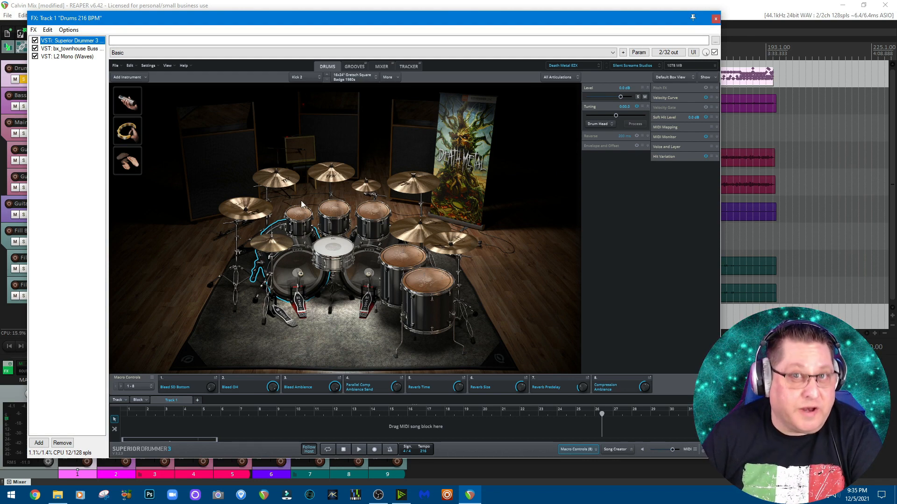
{"action": "left_click", "coordinate": [382, 67]}
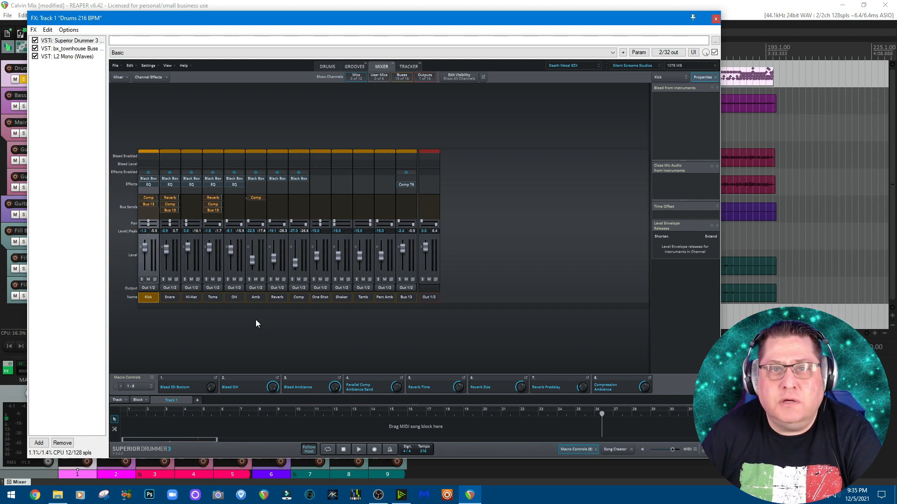
{"action": "left_click", "coordinate": [328, 64]}
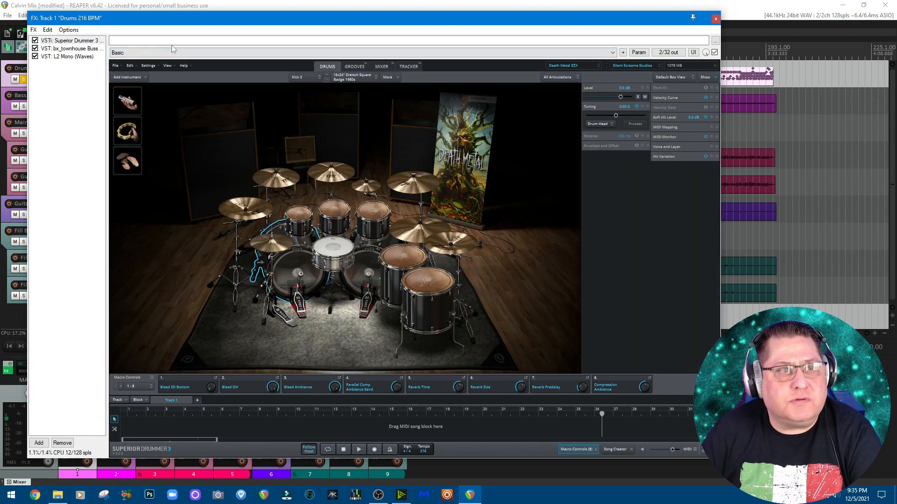
{"action": "left_click", "coordinate": [89, 49]}
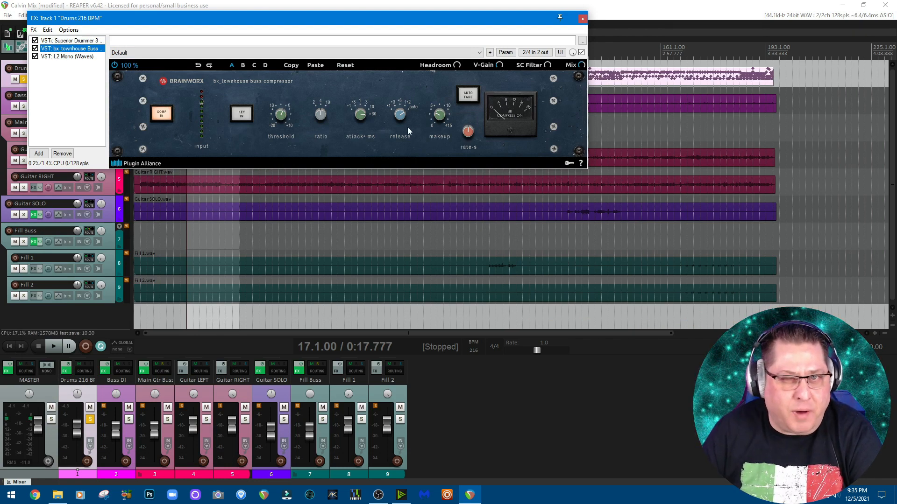
{"action": "left_click", "coordinate": [75, 57]}
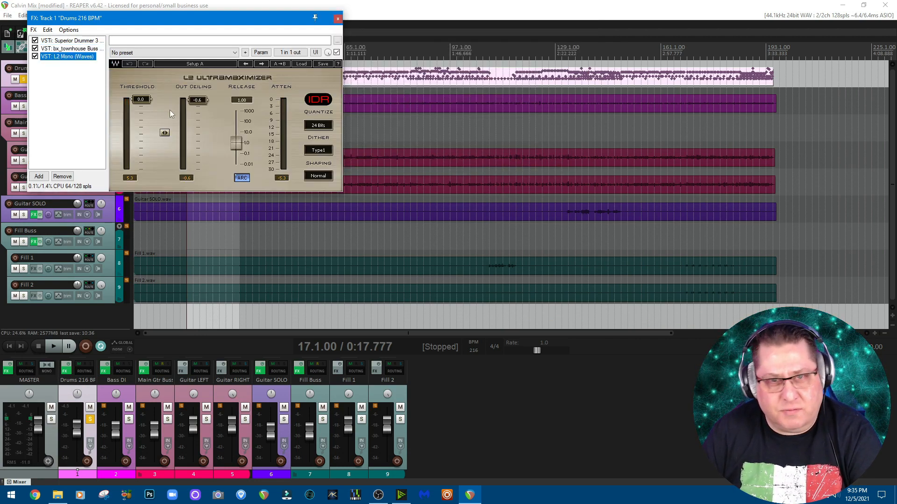
{"action": "left_click", "coordinate": [70, 42]}
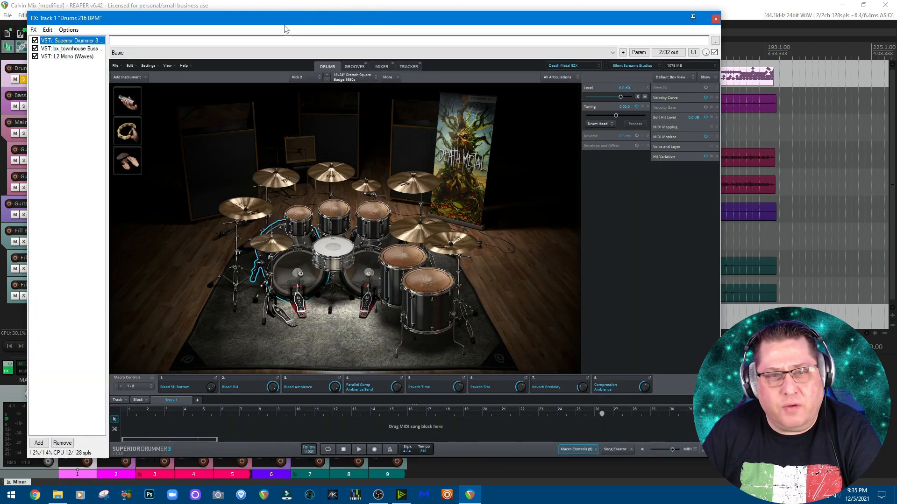
{"action": "left_click", "coordinate": [715, 19]}
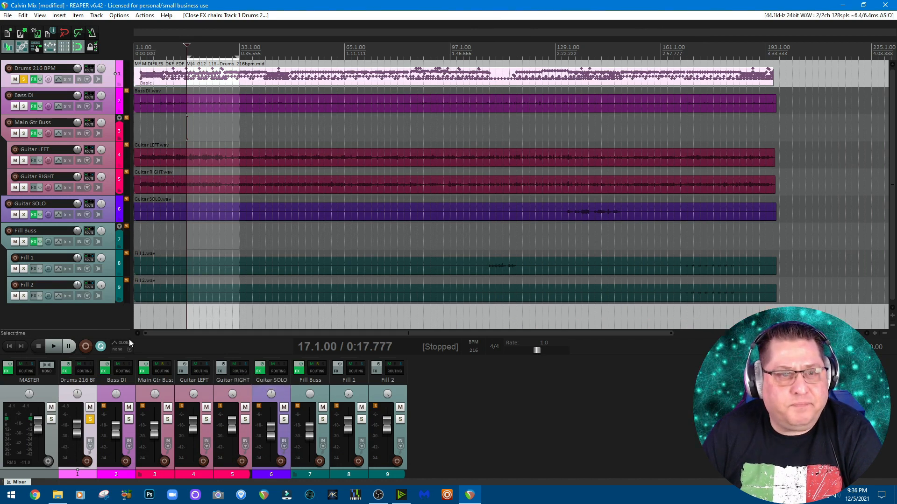
- Play the selected time range with the drums soloed, stop playback, and unsolo the Drums 216 BPM track
{"action": "left_click", "coordinate": [53, 346]}
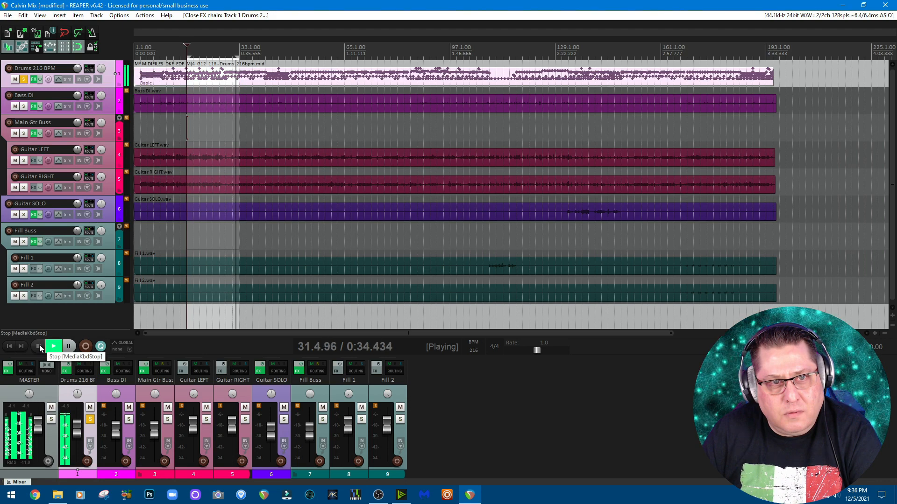
{"action": "left_click", "coordinate": [40, 346]}
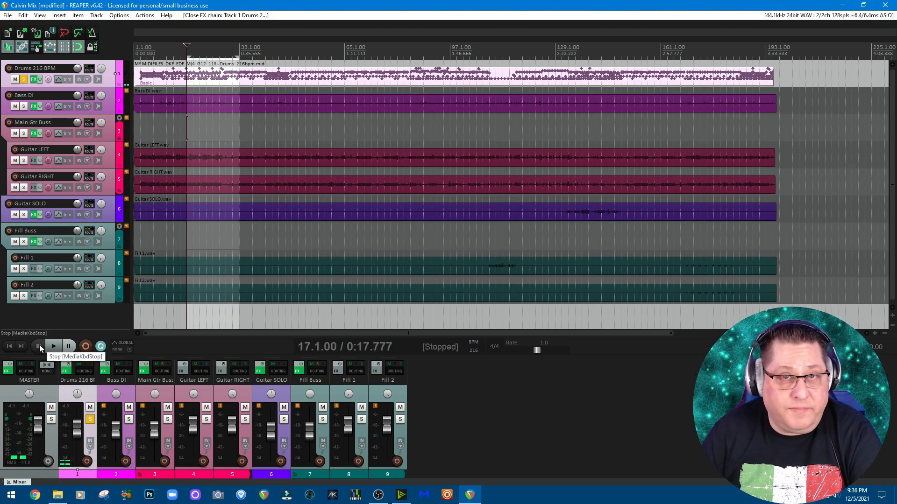
{"action": "left_click", "coordinate": [91, 420]}
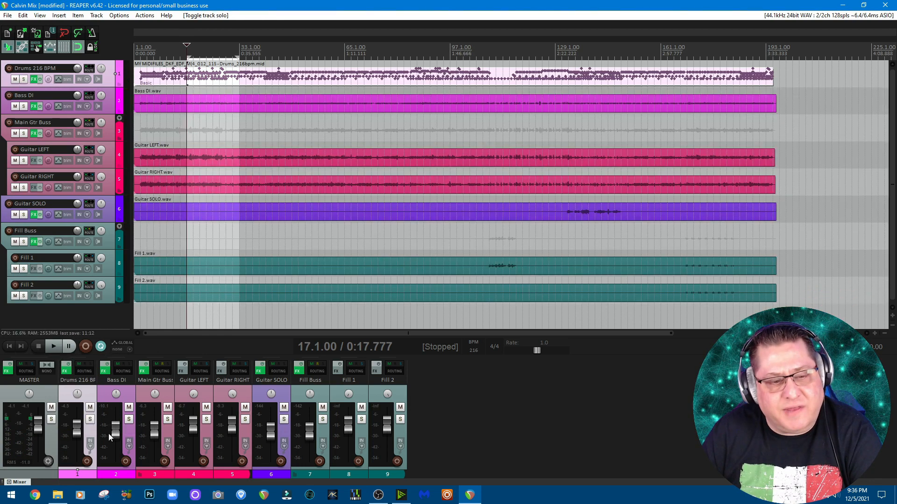
- Review the Bass DI track's Parallax plugin, including its cabinet and crossover pages, and True Iron, and close the effects chain
{"action": "left_click", "coordinate": [108, 374]}
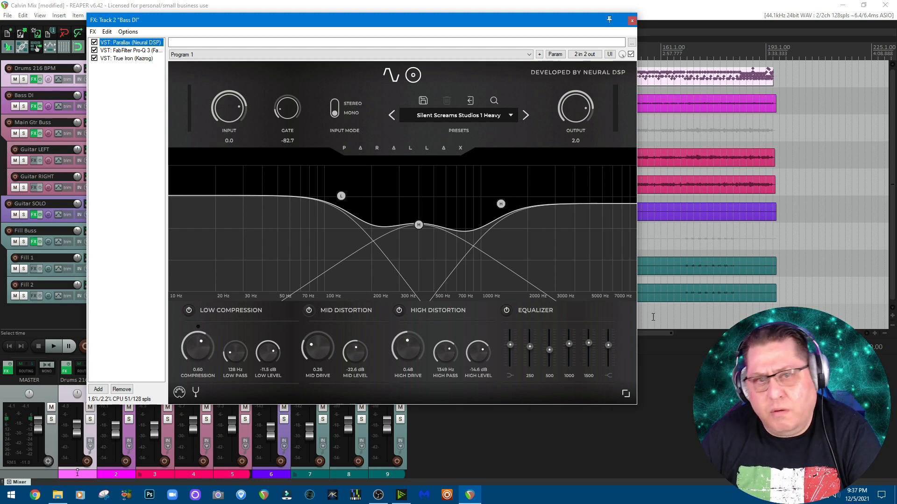
{"action": "left_click", "coordinate": [413, 78]}
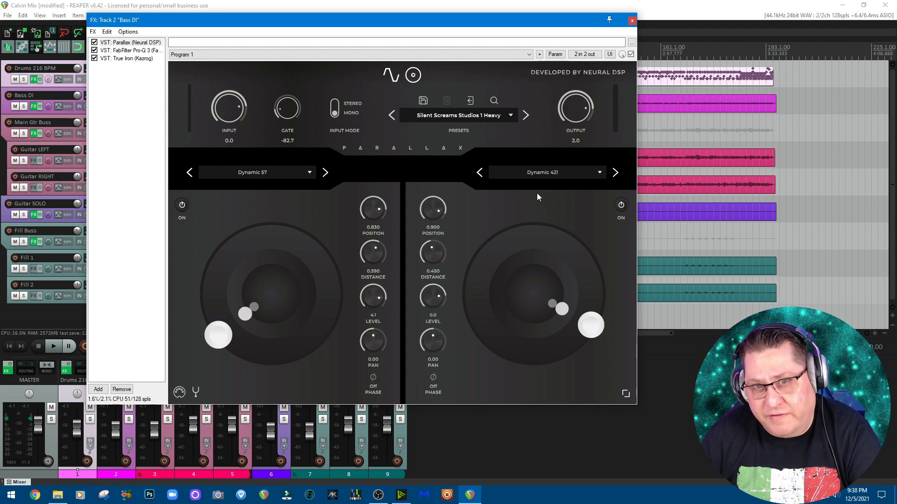
{"action": "left_click", "coordinate": [390, 76]}
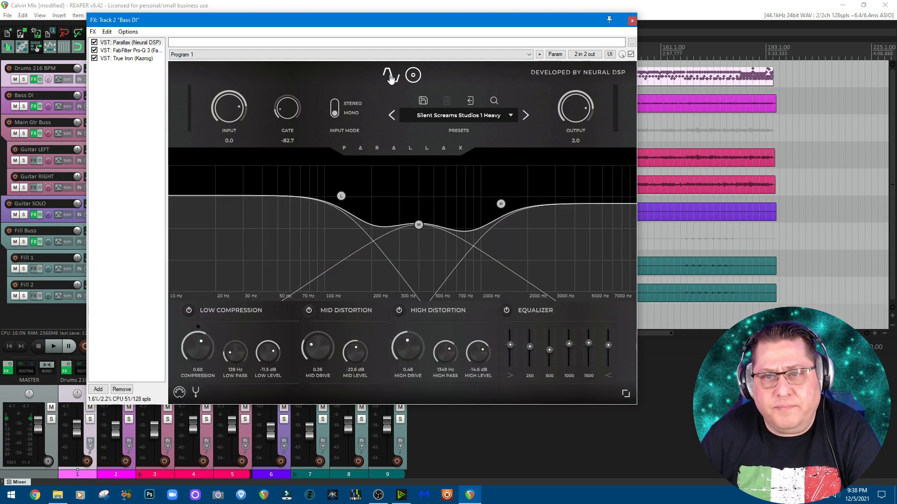
{"action": "left_click", "coordinate": [131, 59]}
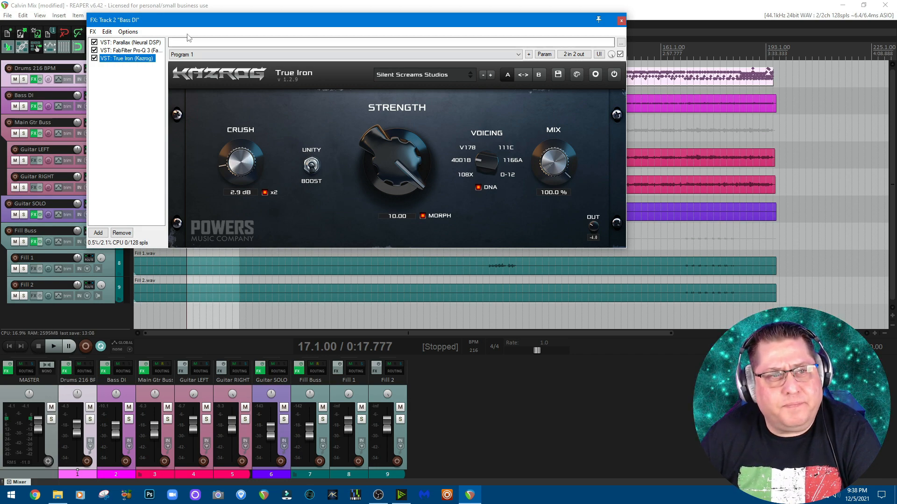
{"action": "left_click", "coordinate": [140, 42]}
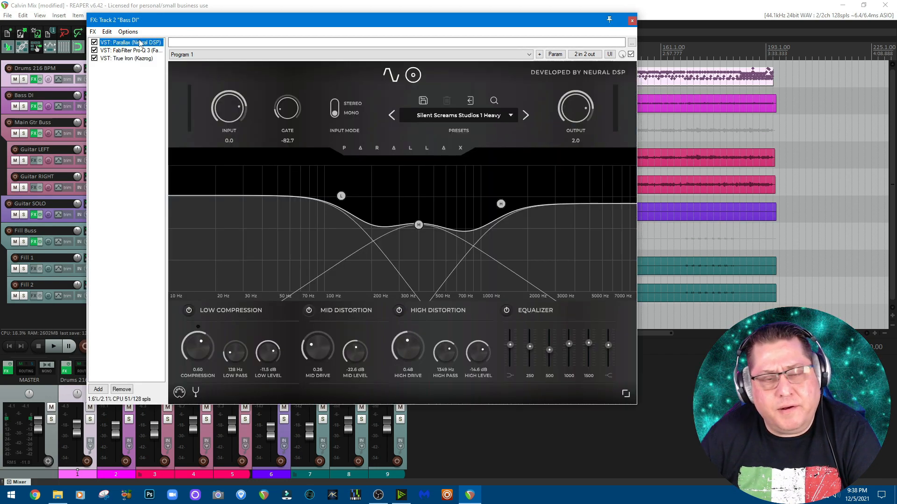
{"action": "left_click", "coordinate": [631, 21]}
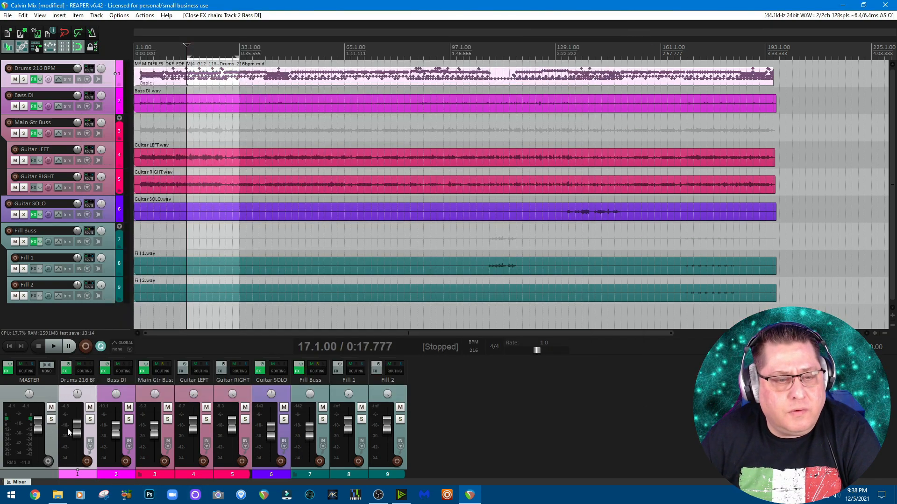
- Solo the Bass DI track, listen to the selected time range, stop playback, and unsolo the track
{"action": "left_click", "coordinate": [128, 419]}
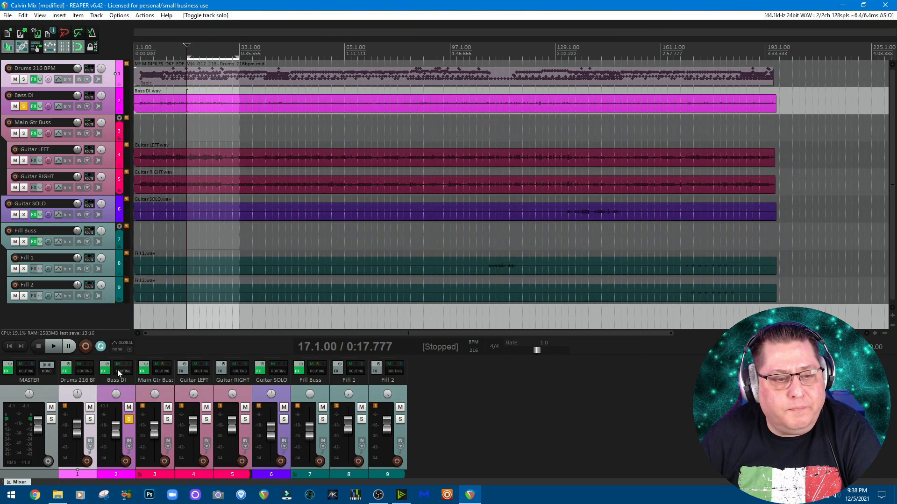
{"action": "left_click", "coordinate": [55, 345]}
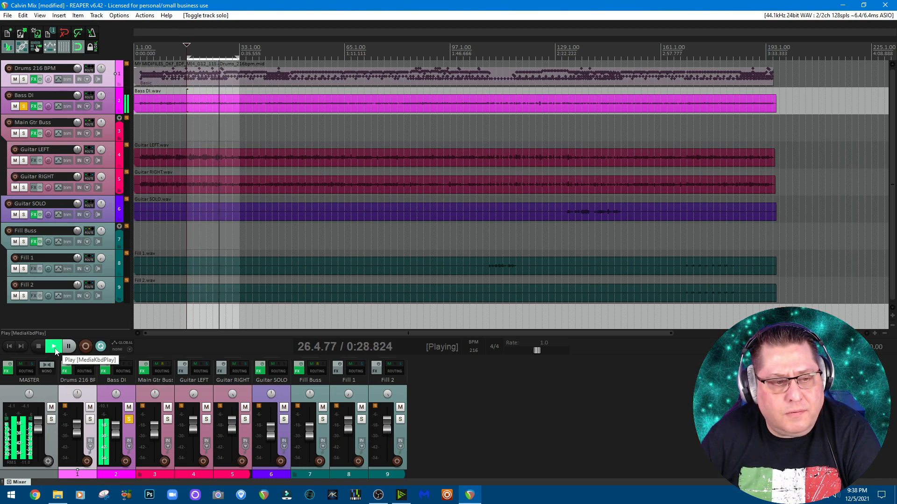
{"action": "left_click", "coordinate": [39, 347]}
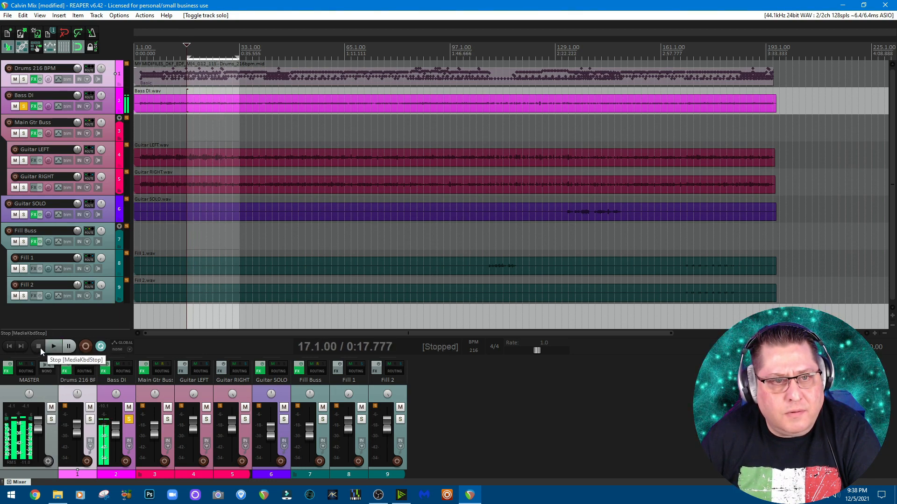
{"action": "left_click", "coordinate": [130, 420]}
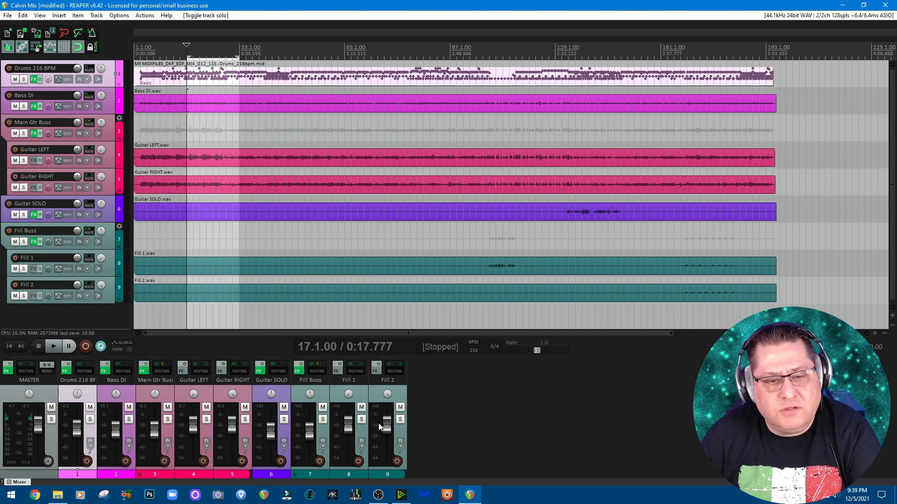
- Open the Main Gtr Buss effects chain and inspect the low-cut and high-cut bands of the first FabFilter Pro-Q 3
{"action": "left_click", "coordinate": [144, 374]}
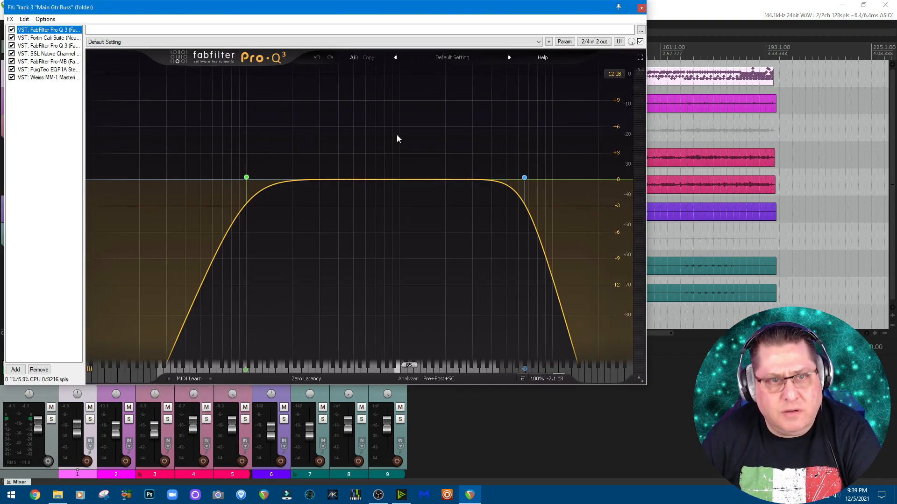
{"action": "mouse_move", "coordinate": [242, 181]}
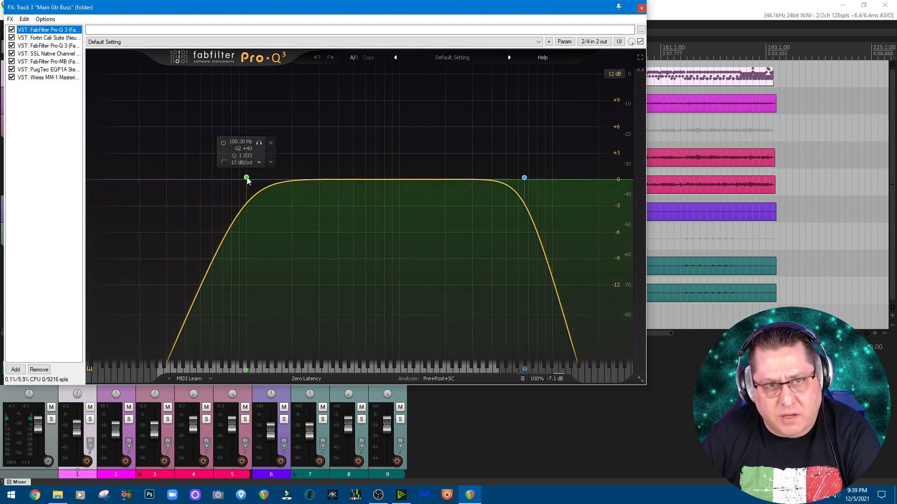
{"action": "mouse_move", "coordinate": [533, 180]}
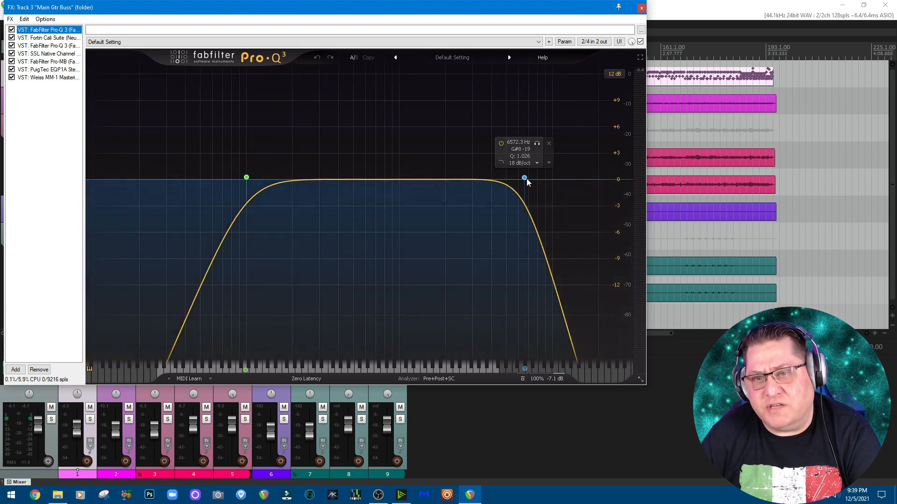
- Review the Main Gtr Buss's Fortin Cali Suite, covering its pedals, amp, graphic EQ, cabinet and delay/reverb pages, and close the effects chain
{"action": "left_click", "coordinate": [46, 38]}
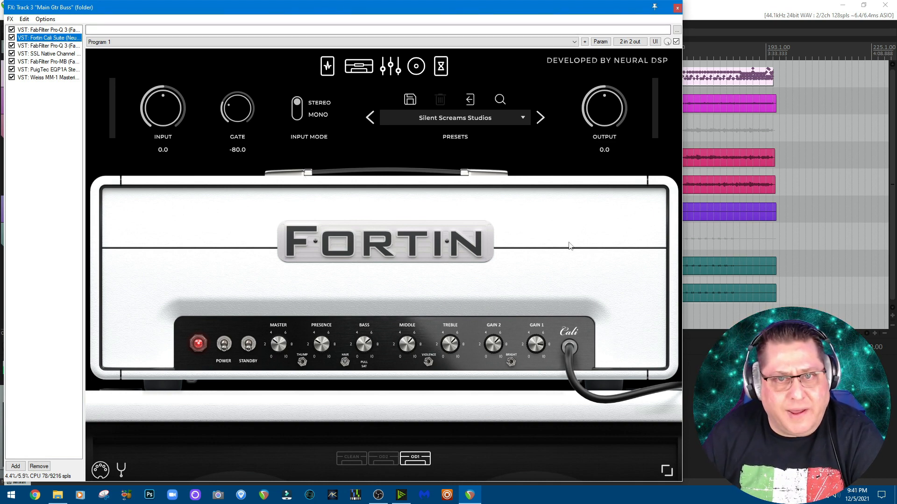
{"action": "left_click", "coordinate": [328, 65]}
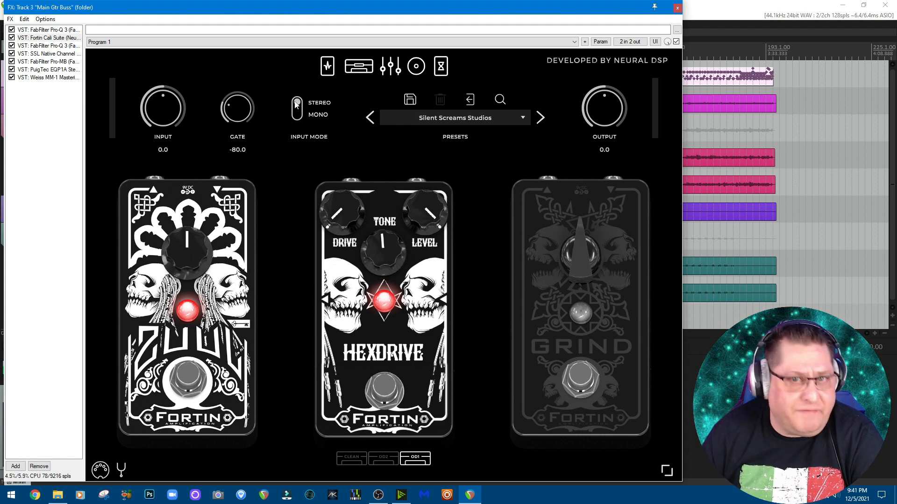
{"action": "left_click", "coordinate": [359, 67]}
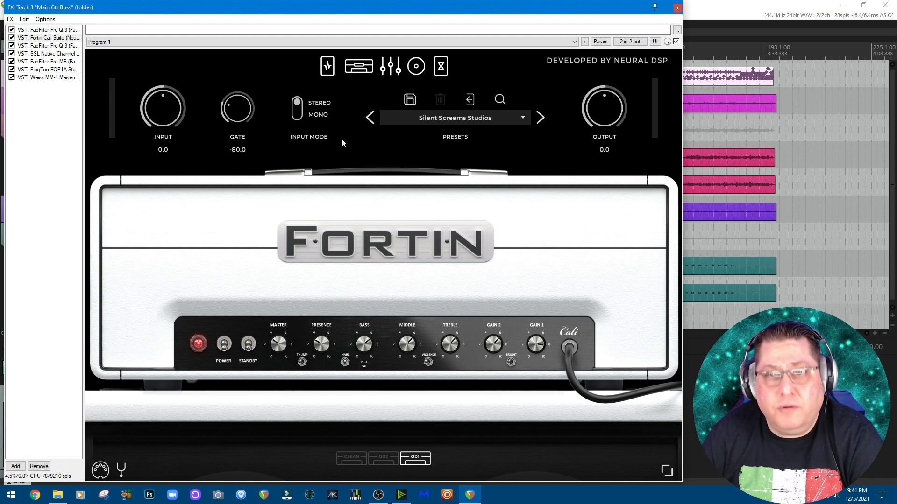
{"action": "left_click", "coordinate": [388, 68]}
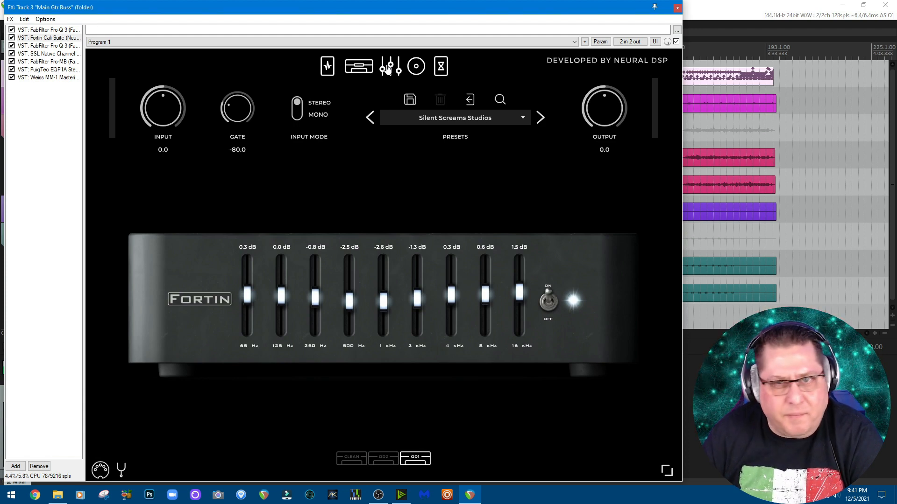
{"action": "left_click", "coordinate": [421, 73]}
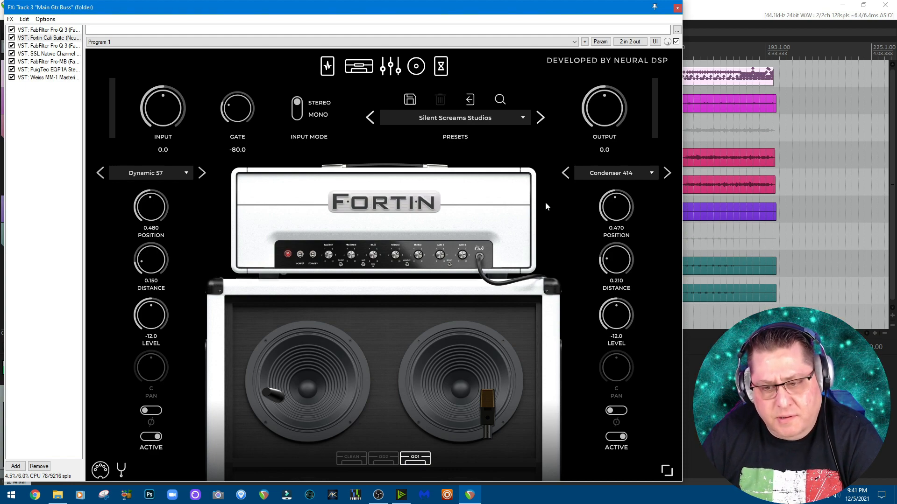
{"action": "left_click", "coordinate": [441, 68]}
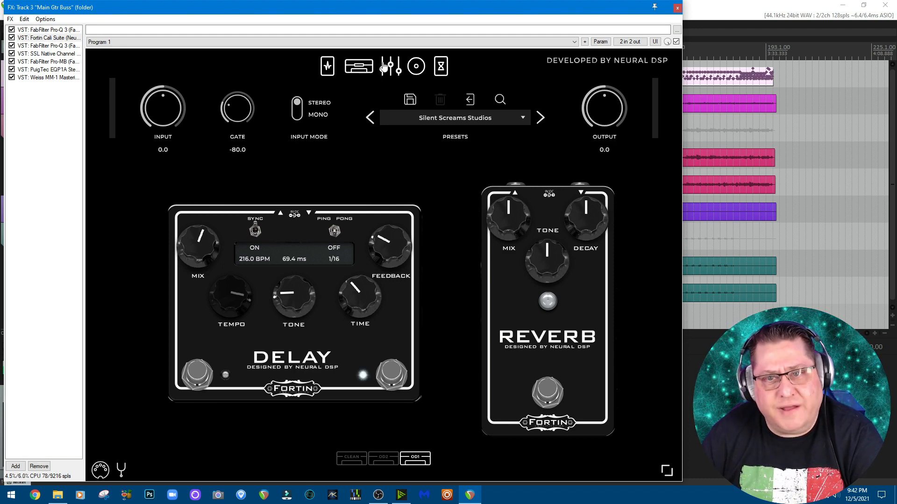
{"action": "left_click", "coordinate": [359, 67]}
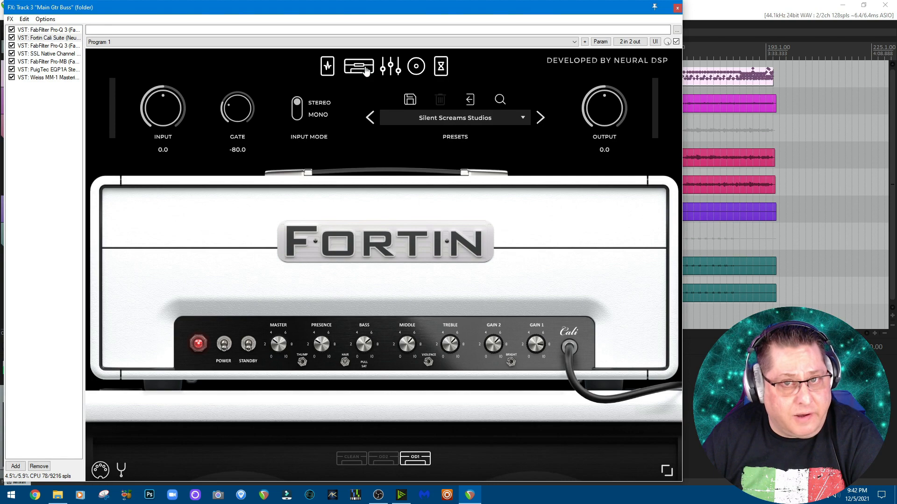
{"action": "left_click", "coordinate": [676, 8]}
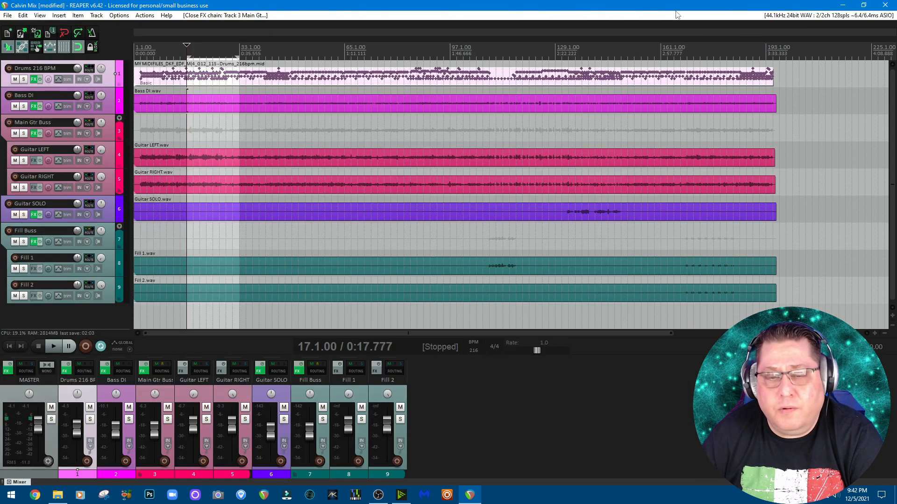
- Solo the Main Gtr Buss, listen to it from bar 17 and from bar 27, and return the stopped cursor to bar 17
{"action": "left_click", "coordinate": [167, 420]}
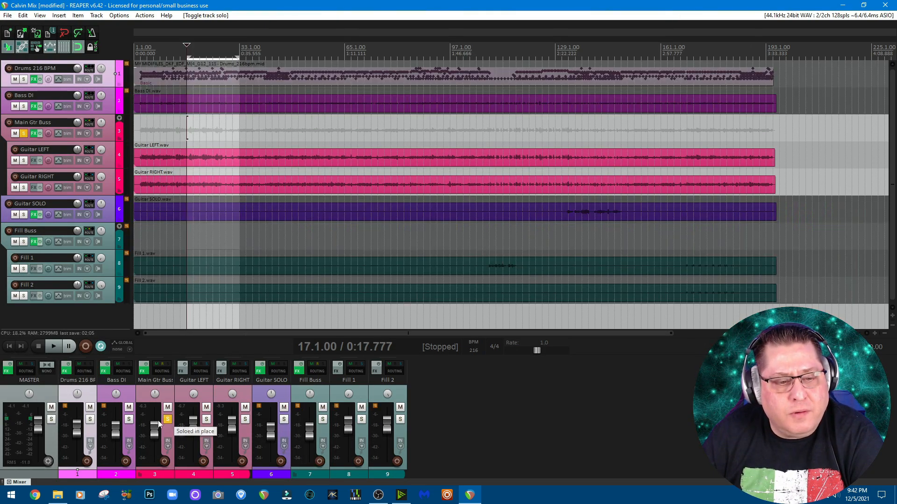
{"action": "left_click", "coordinate": [55, 347]}
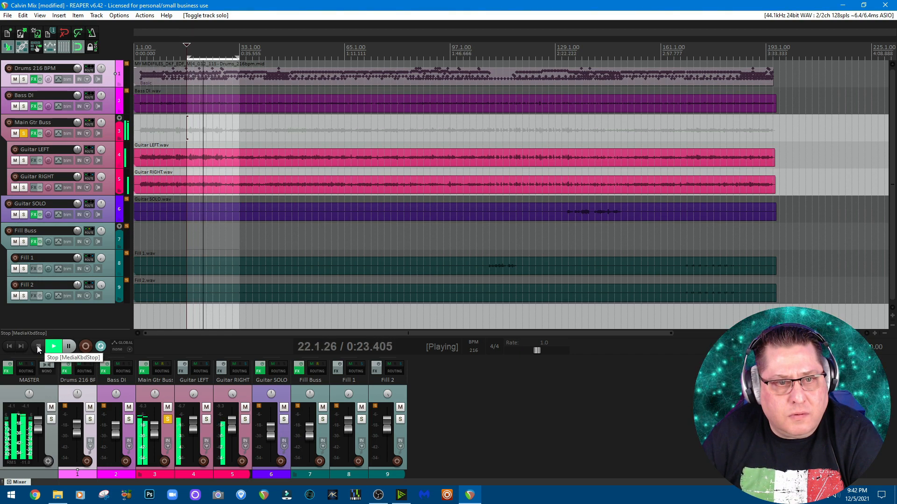
{"action": "left_click", "coordinate": [38, 346]}
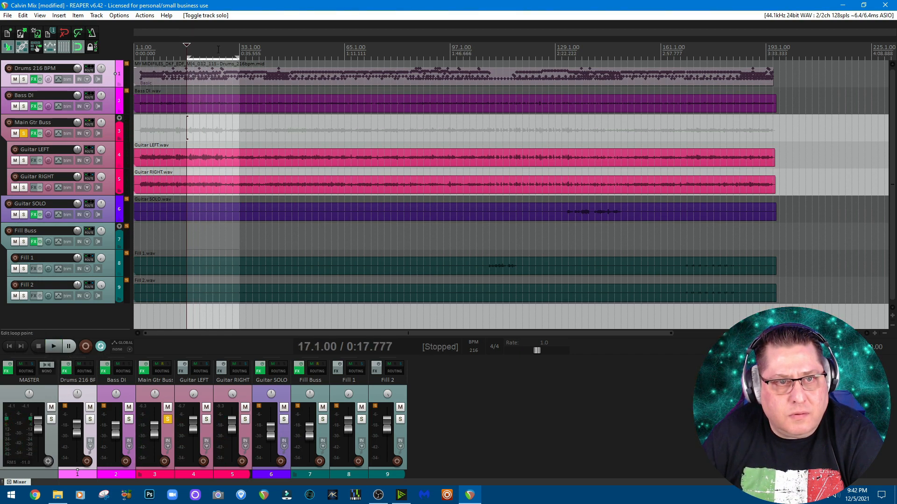
{"action": "left_click", "coordinate": [219, 317]}
{"action": "left_click", "coordinate": [57, 346]}
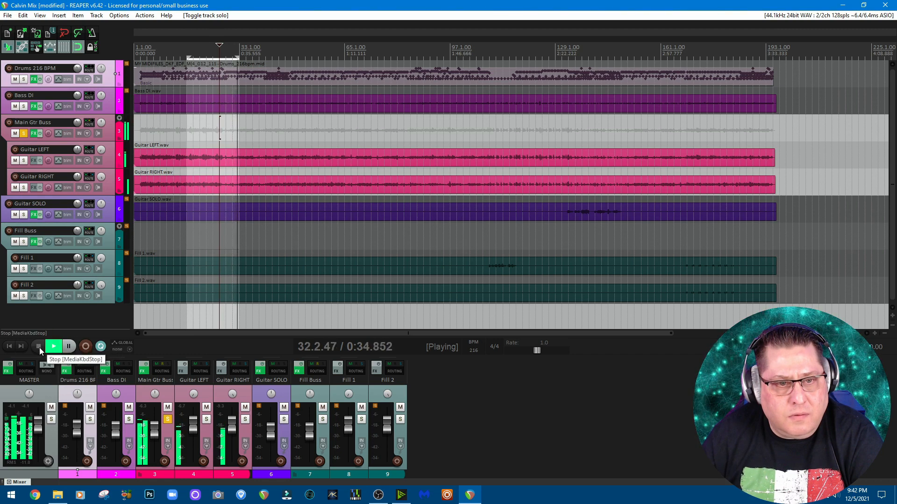
{"action": "left_click", "coordinate": [39, 348]}
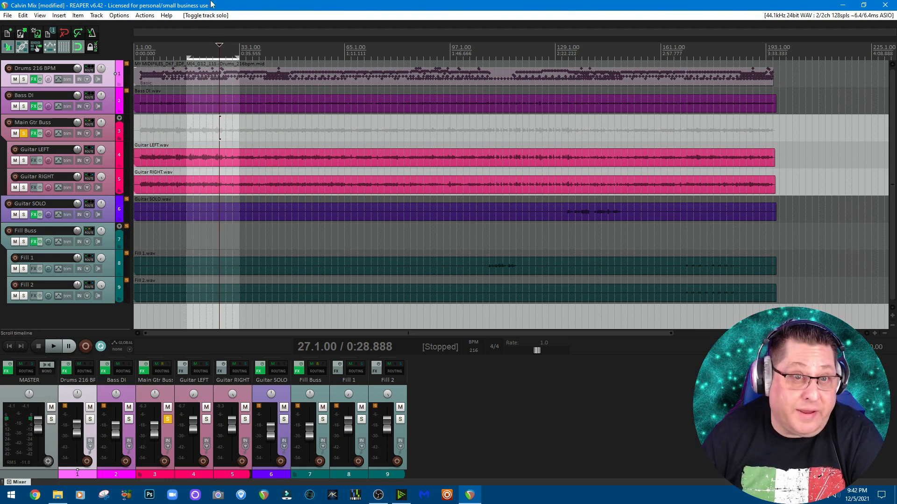
{"action": "left_click", "coordinate": [187, 46]}
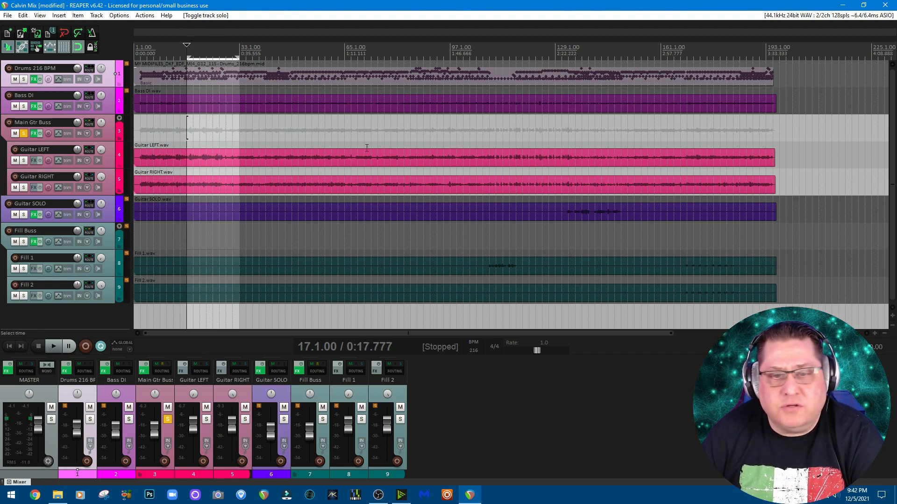
- Set the time selection over the guitar solo passage, starting at bar 131, and solo the Guitar SOLO track as well
{"action": "left_click_drag", "start_coordinate": [557, 55], "coordinate": [621, 58]}
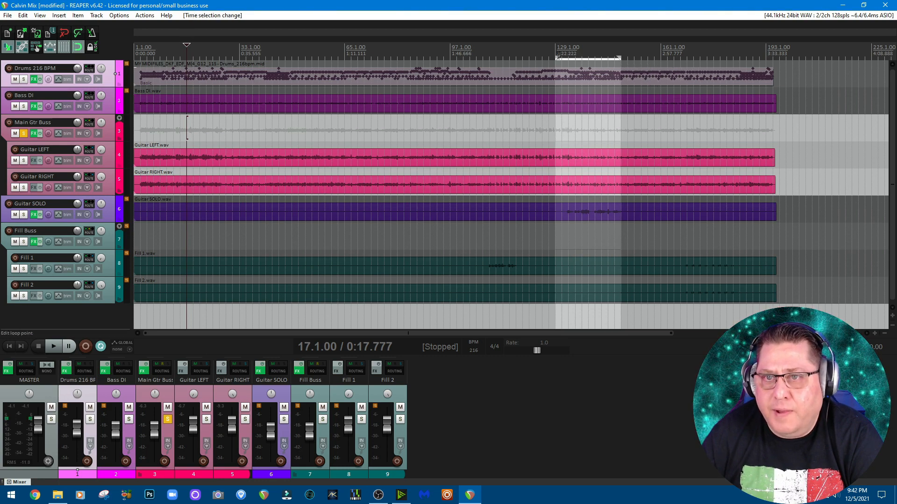
{"action": "left_click_drag", "start_coordinate": [556, 56], "coordinate": [564, 60]}
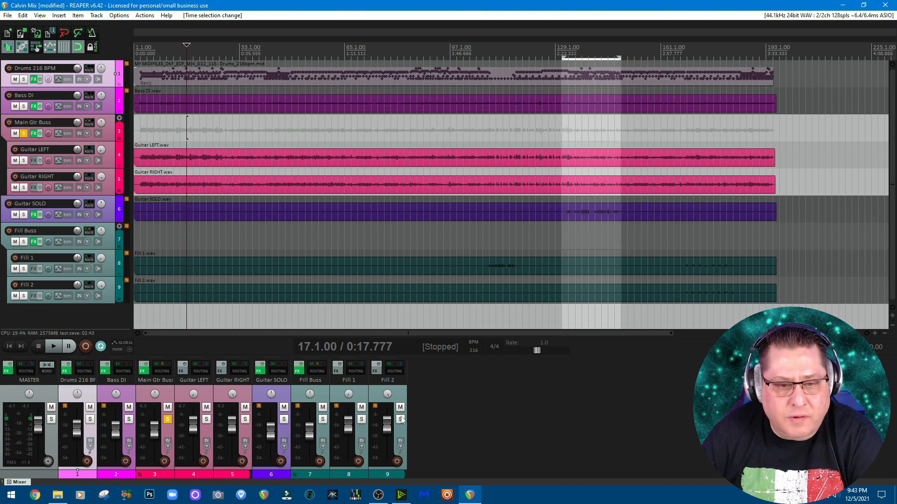
{"action": "left_click", "coordinate": [284, 419]}
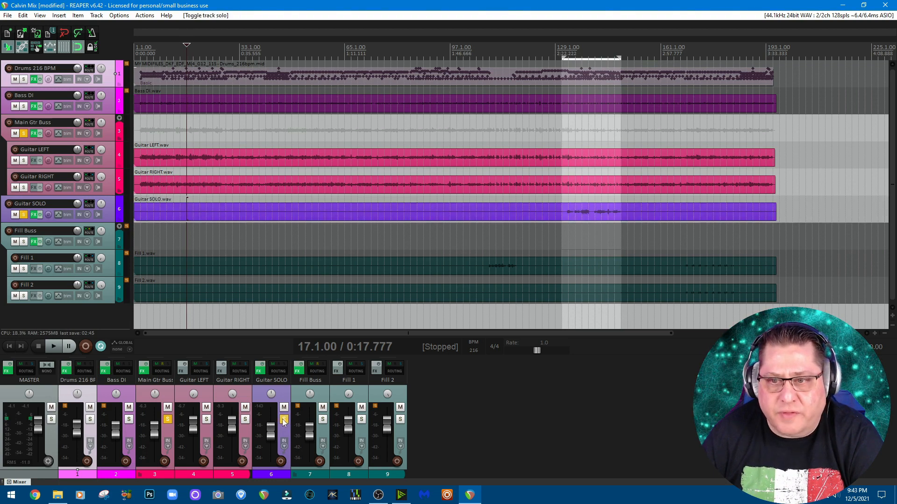
- Open the Guitar SOLO effects chain and inspect the Fortin Cali Suite's delay/reverb, pedals and amp pages
{"action": "left_click", "coordinate": [259, 371]}
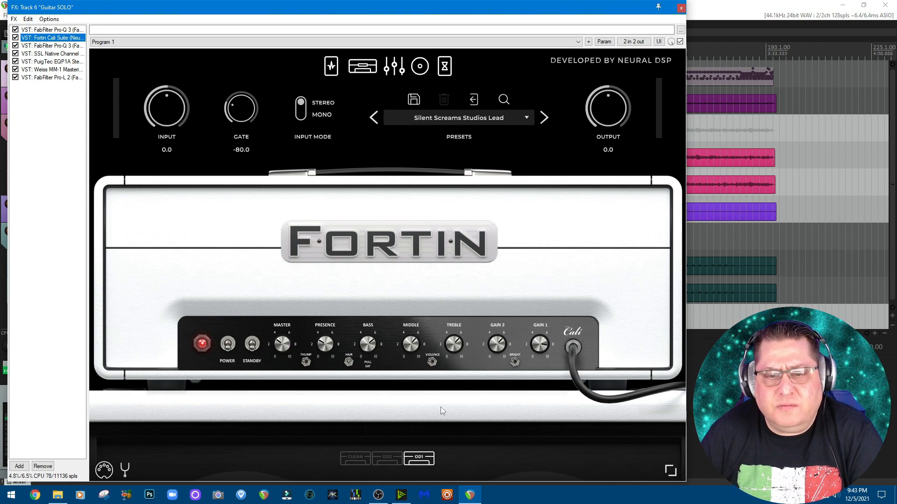
{"action": "left_click", "coordinate": [445, 67]}
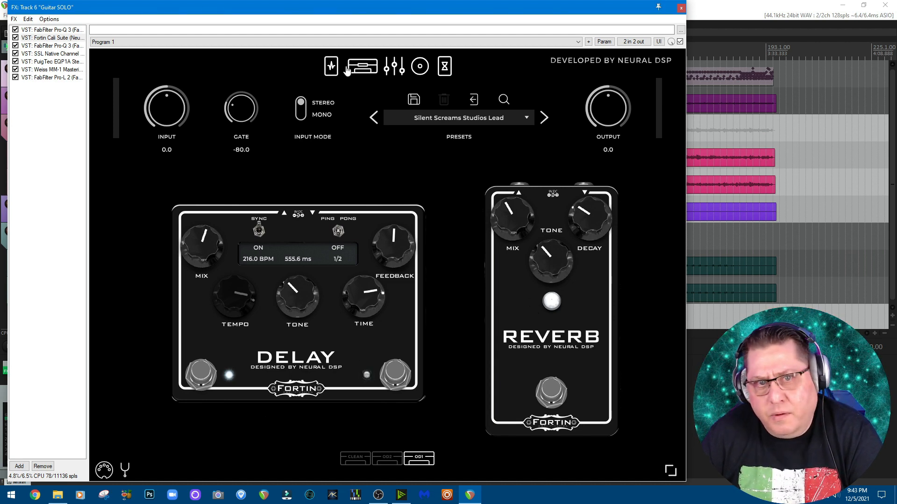
{"action": "left_click", "coordinate": [332, 68]}
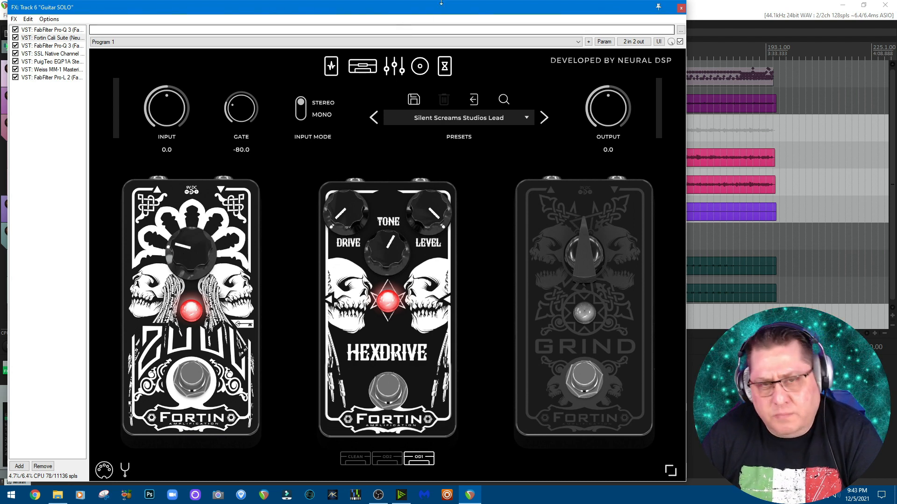
{"action": "left_click", "coordinate": [362, 66]}
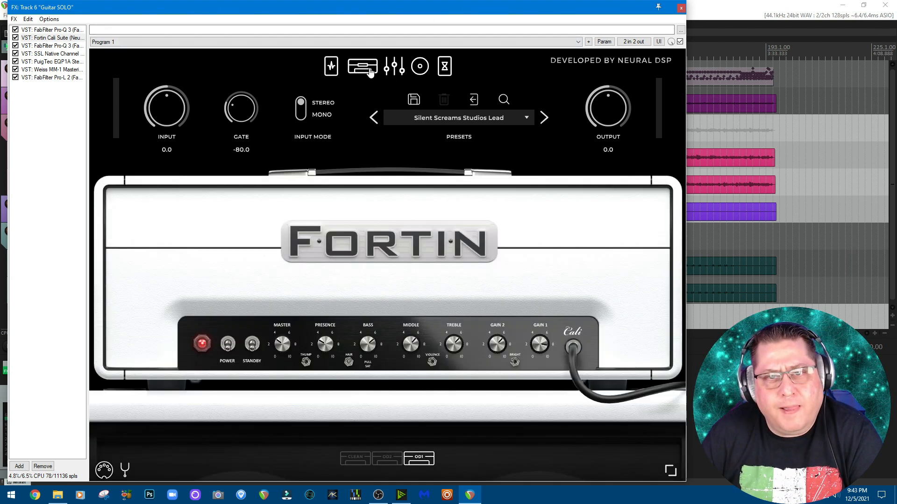
- Review the Guitar SOLO track's Pro-Q 3, SSL Channel Strip 2, PuigTec EQP-1A, Weiss MM-1 and Pro-L 2 plugins, and close the effects chain
{"action": "left_click", "coordinate": [42, 30]}
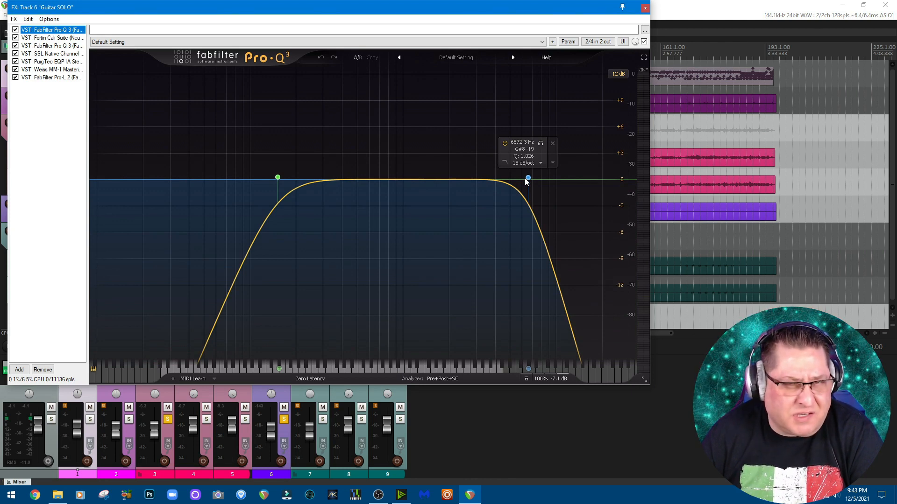
{"action": "left_click", "coordinate": [56, 38]}
{"action": "left_click", "coordinate": [60, 45]}
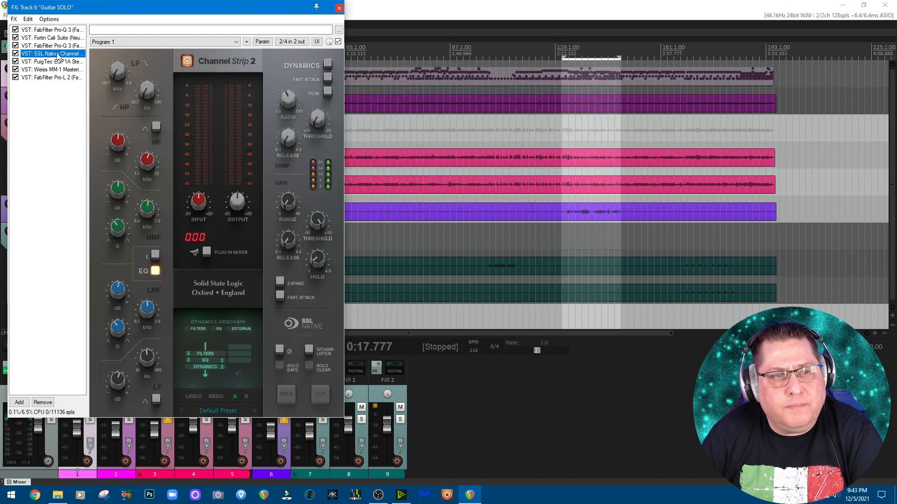
{"action": "left_click", "coordinate": [56, 63]}
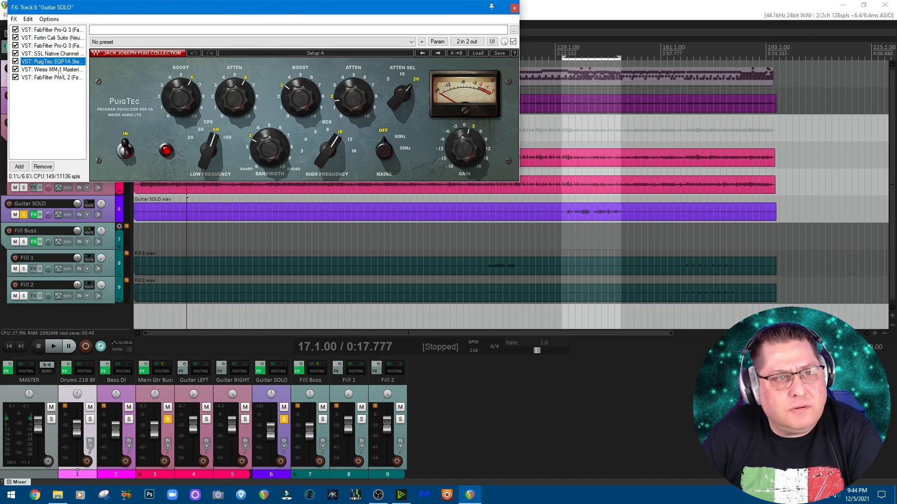
{"action": "left_click", "coordinate": [58, 70]}
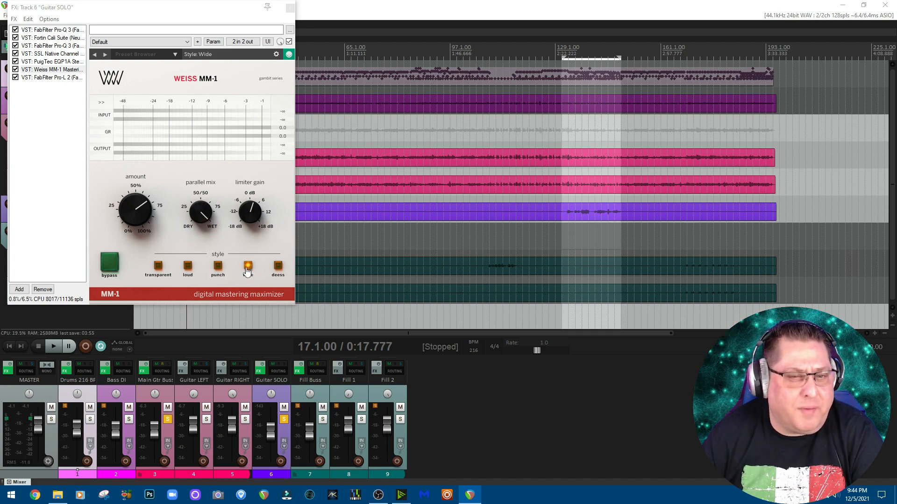
{"action": "left_click", "coordinate": [51, 78]}
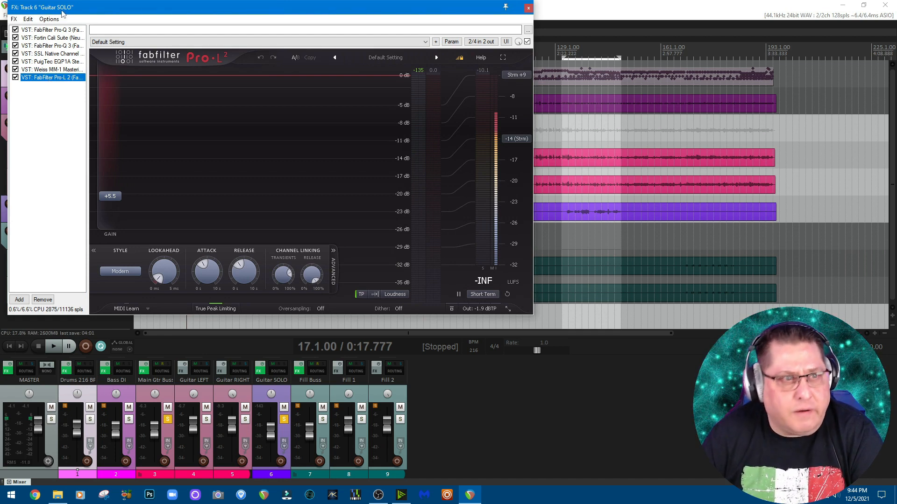
{"action": "left_click", "coordinate": [59, 30]}
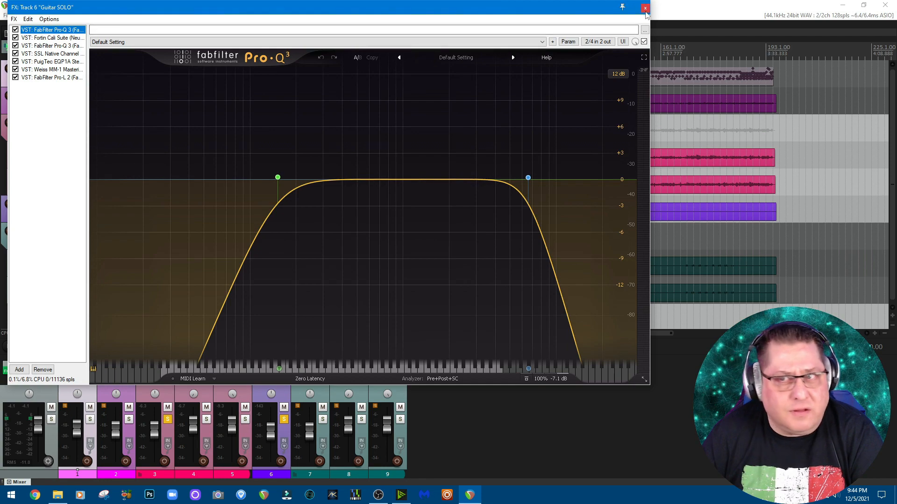
{"action": "left_click", "coordinate": [645, 9]}
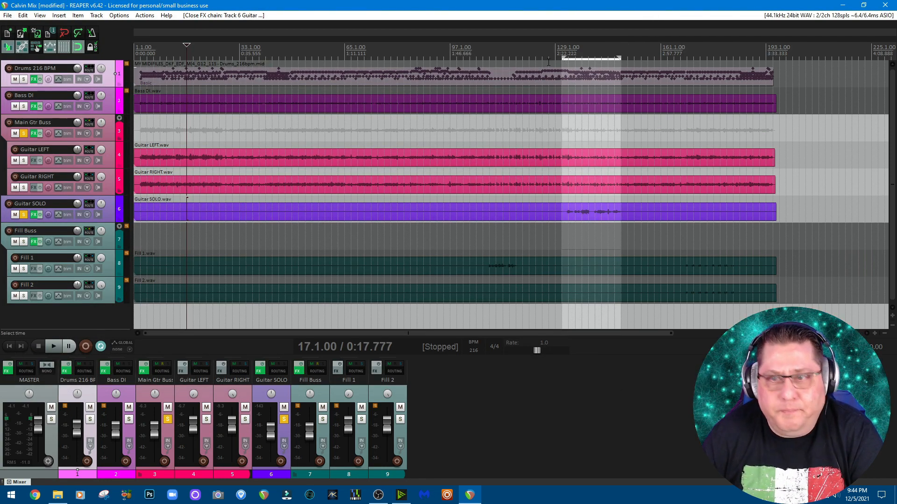
- Play the guitar solo passage from bar 131, unsolo the Main Gtr Buss during playback to hear the lead alone, and stop
{"action": "left_click", "coordinate": [563, 46]}
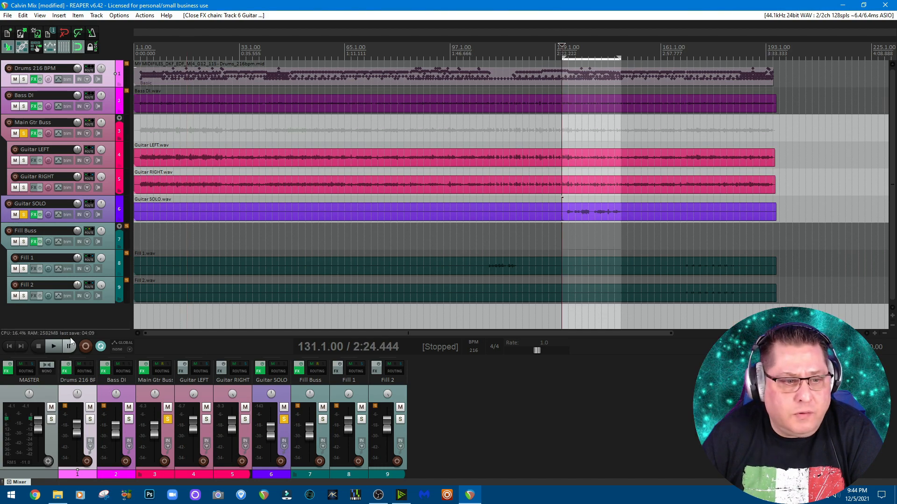
{"action": "left_click", "coordinate": [54, 346]}
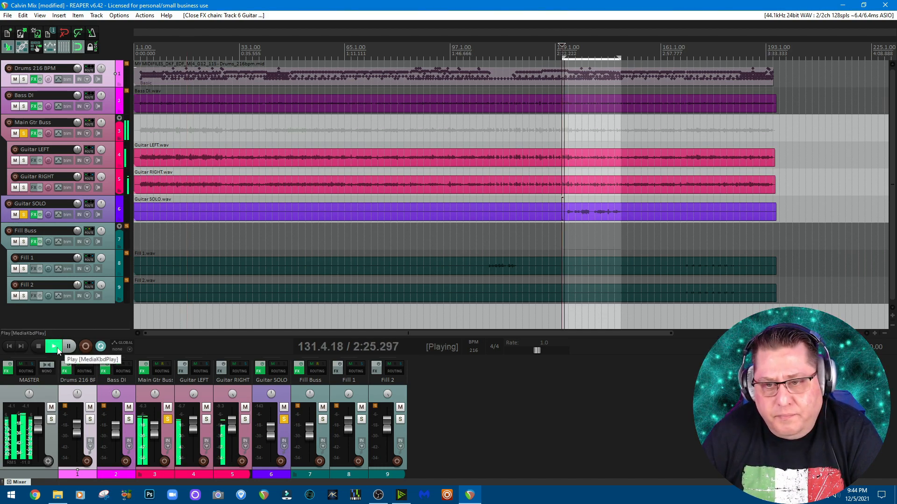
{"action": "left_click", "coordinate": [167, 419]}
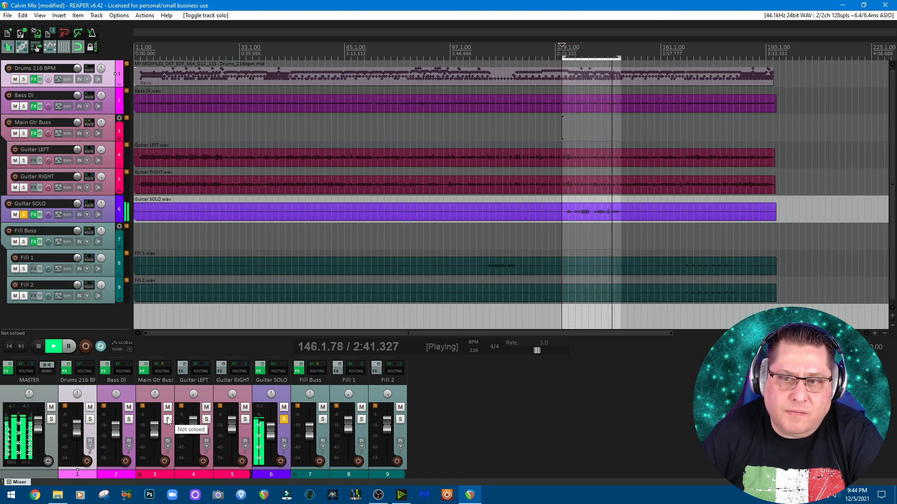
{"action": "left_click", "coordinate": [40, 346]}
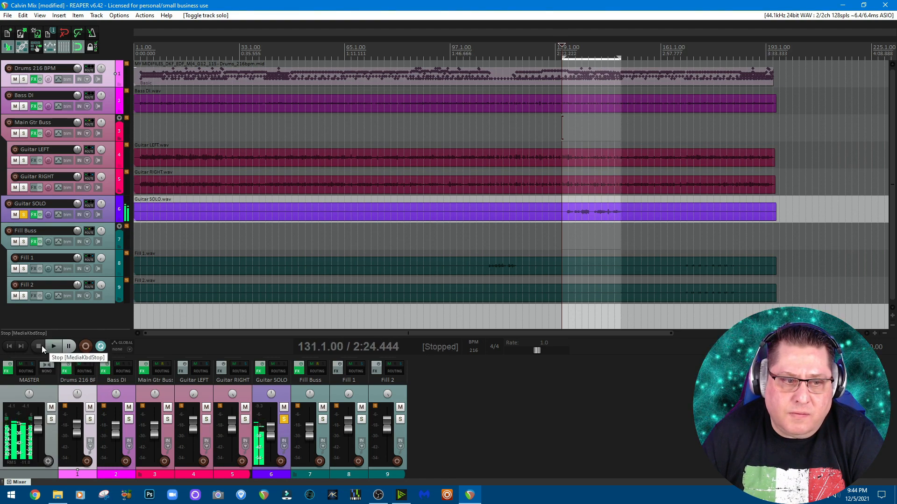
- Unsolo the Guitar SOLO track, play the selected passage with the full mix, and stop playback
{"action": "left_click", "coordinate": [283, 420]}
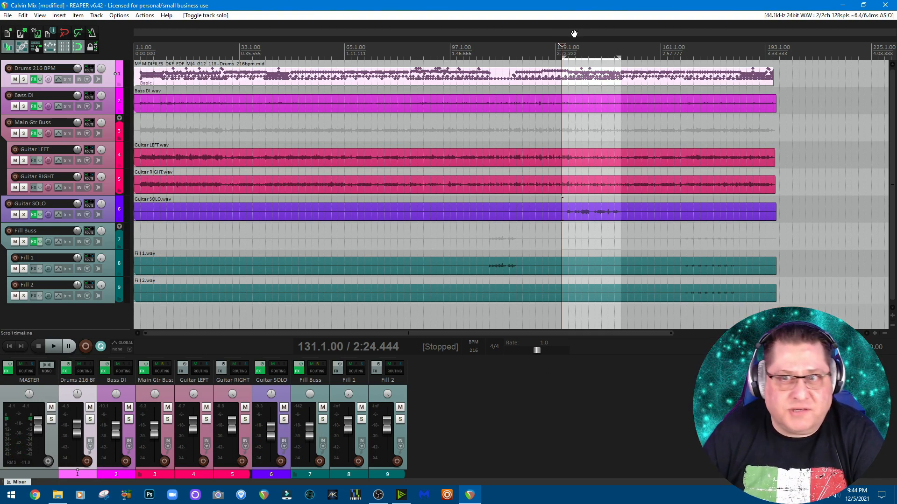
{"action": "left_click", "coordinate": [53, 346]}
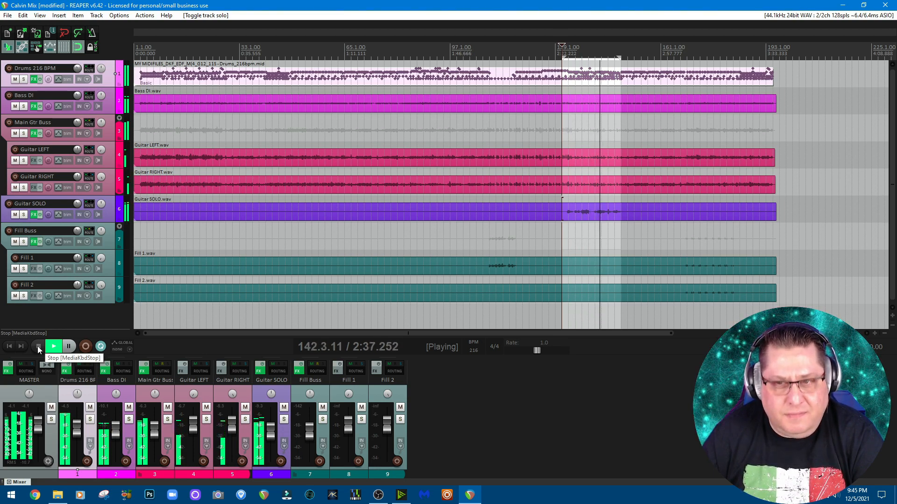
{"action": "left_click", "coordinate": [37, 346]}
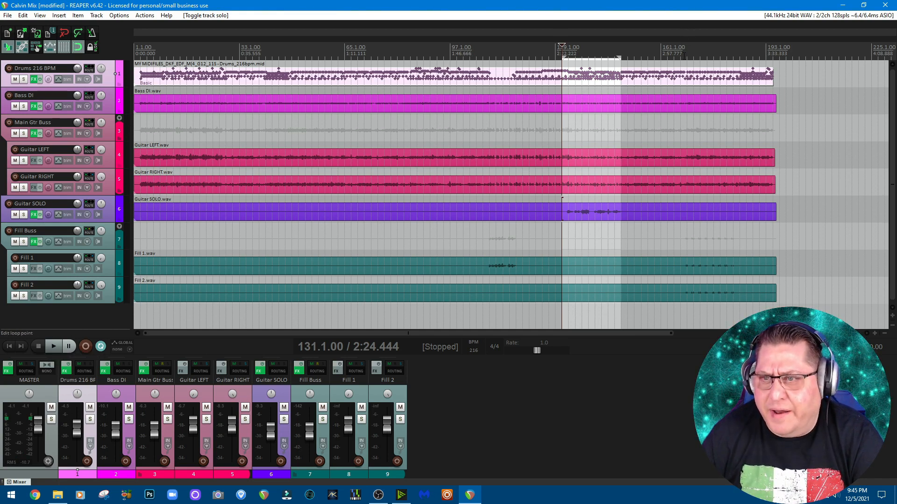
- Select the fill passage starting at bar 169 as the time selection and open the Fill Buss effects chain
{"action": "left_click_drag", "start_coordinate": [688, 247], "coordinate": [739, 73]}
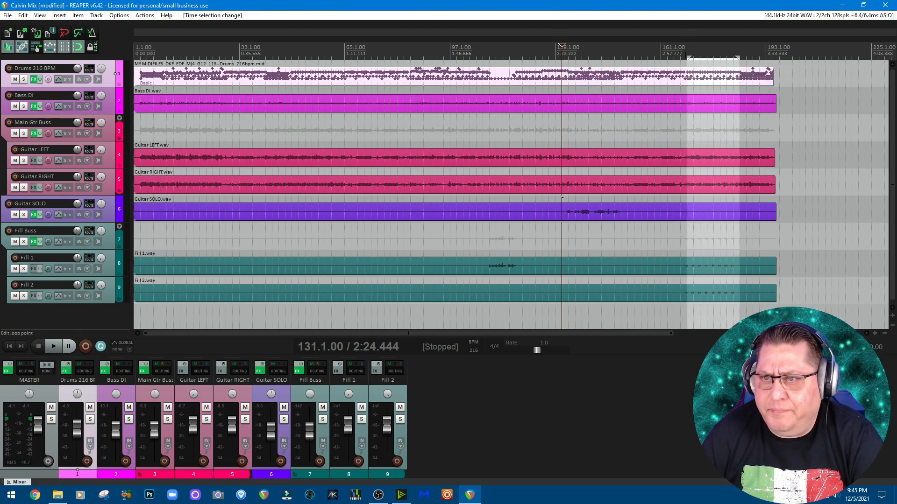
{"action": "left_click_drag", "start_coordinate": [687, 56], "coordinate": [687, 56]}
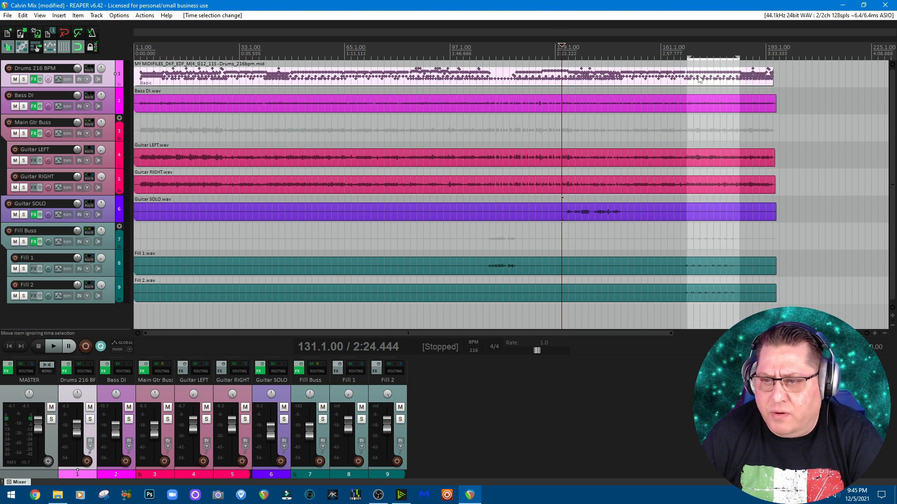
{"action": "left_click", "coordinate": [298, 371]}
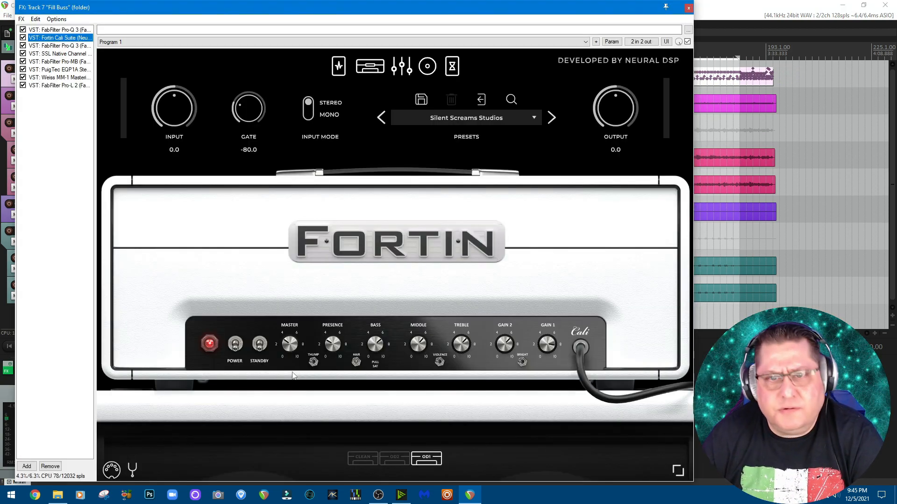
- Inspect the delay/reverb, cabinet, equalizer, pedals and amp pages of the Fill Buss's Fortin Cali Suite
{"action": "left_click", "coordinate": [453, 66]}
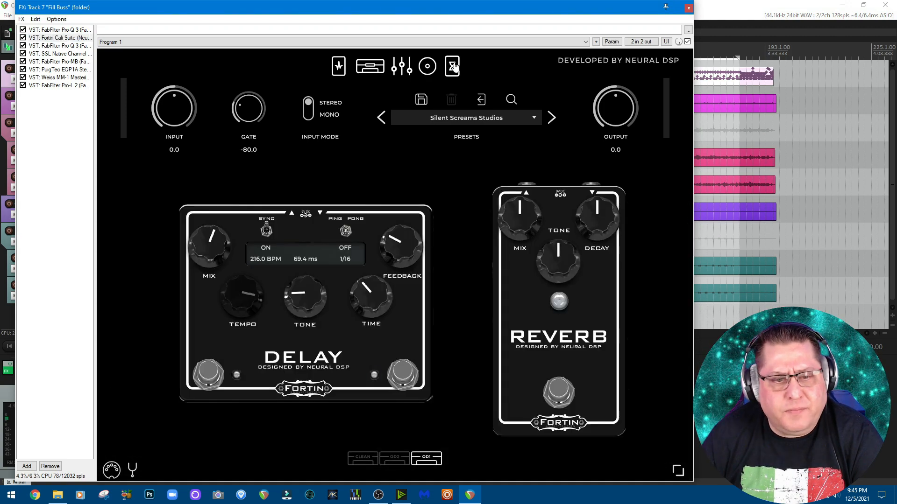
{"action": "left_click", "coordinate": [407, 68]}
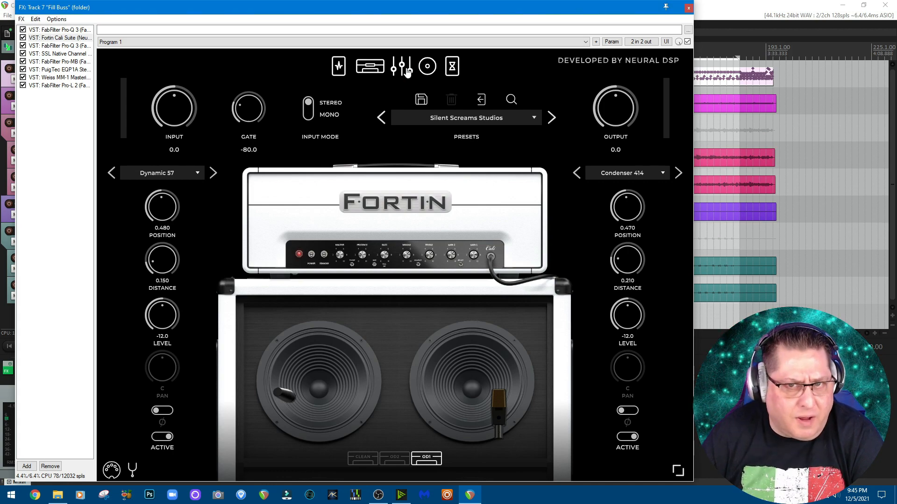
{"action": "left_click", "coordinate": [407, 69]}
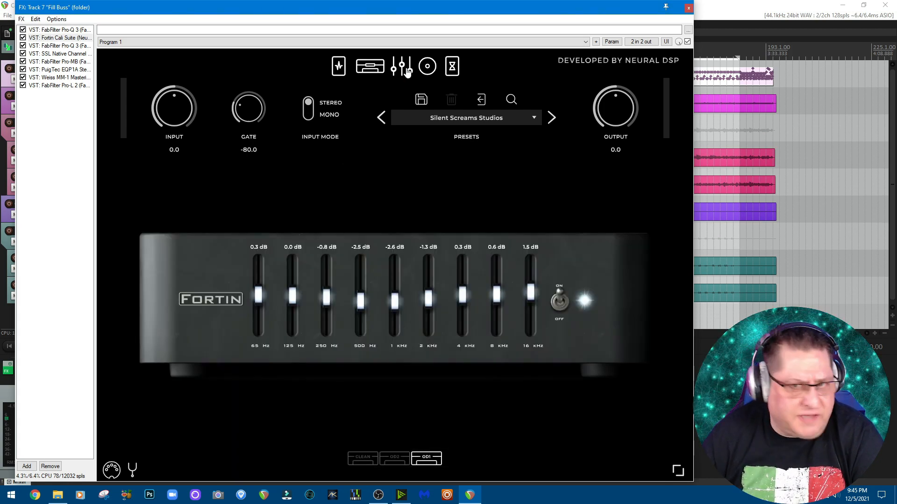
{"action": "left_click", "coordinate": [370, 73]}
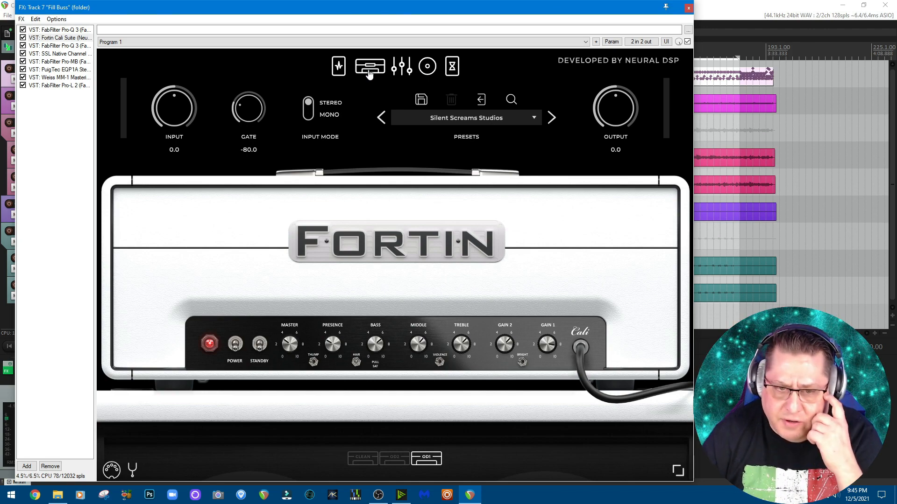
{"action": "left_click", "coordinate": [340, 73]}
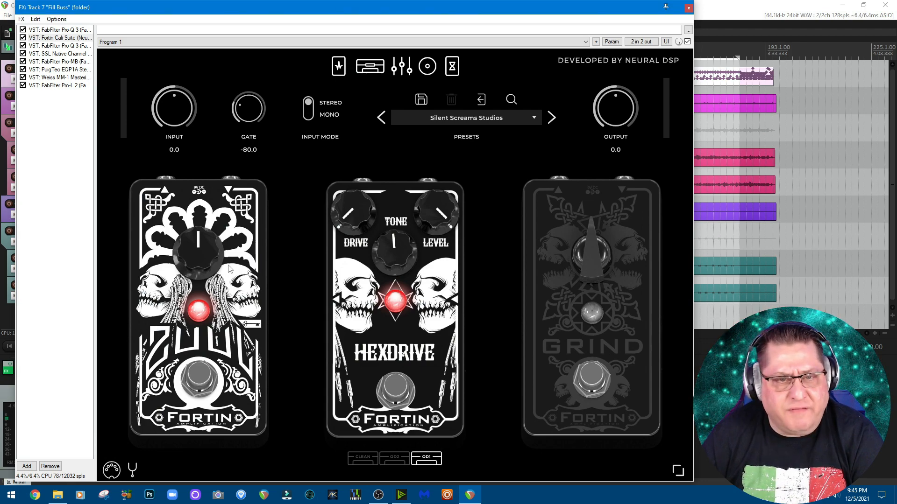
{"action": "left_click", "coordinate": [371, 70]}
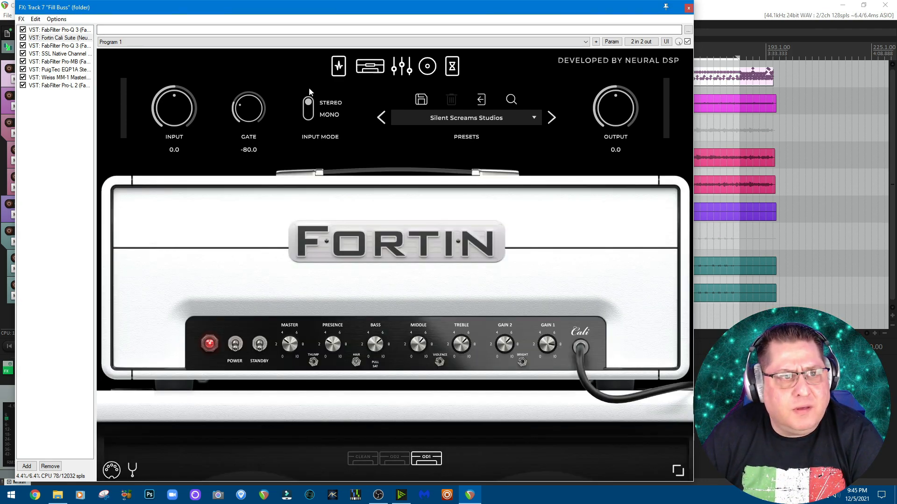
- Review the Fill Buss's two Pro-Q 3 equalizers, SSL Channel Strip 2, Pro-MB, PuigTec EQP-1A, Weiss MM-1 and Pro-L 2 plugins
{"action": "left_click", "coordinate": [70, 29]}
{"action": "mouse_move", "coordinate": [264, 180]}
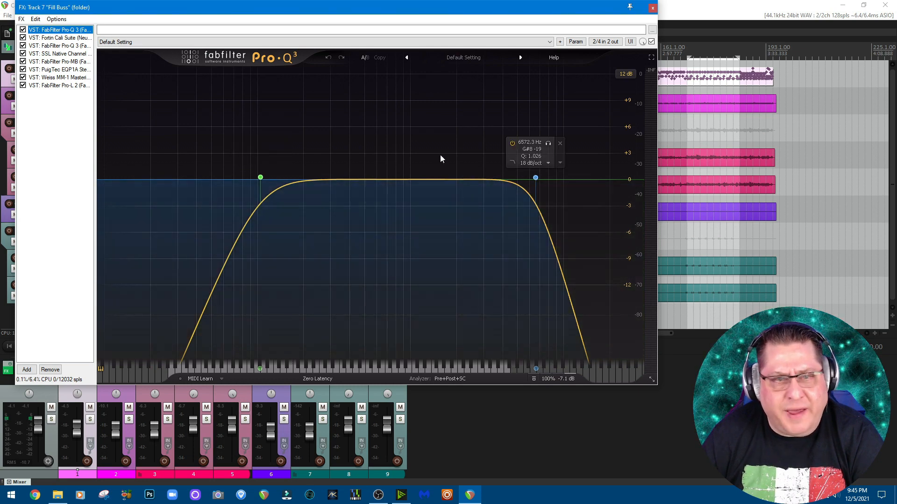
{"action": "left_click", "coordinate": [47, 45]}
{"action": "left_click", "coordinate": [47, 53]}
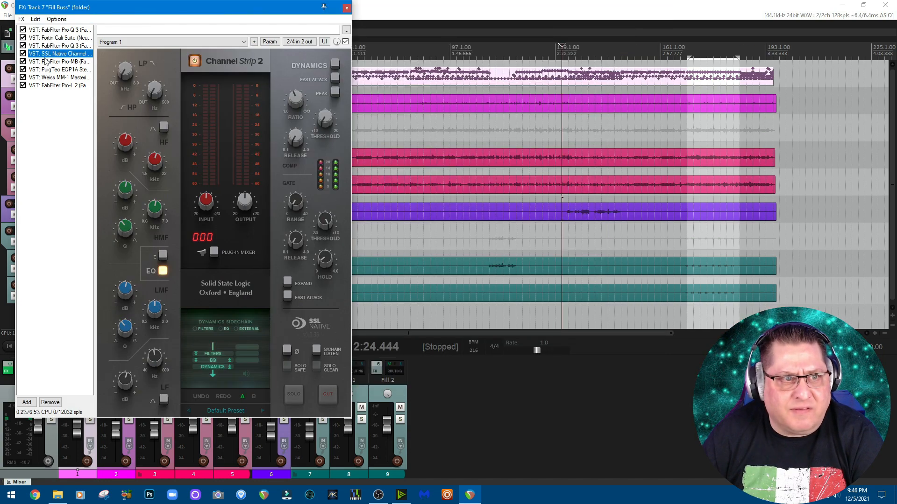
{"action": "left_click", "coordinate": [46, 62]}
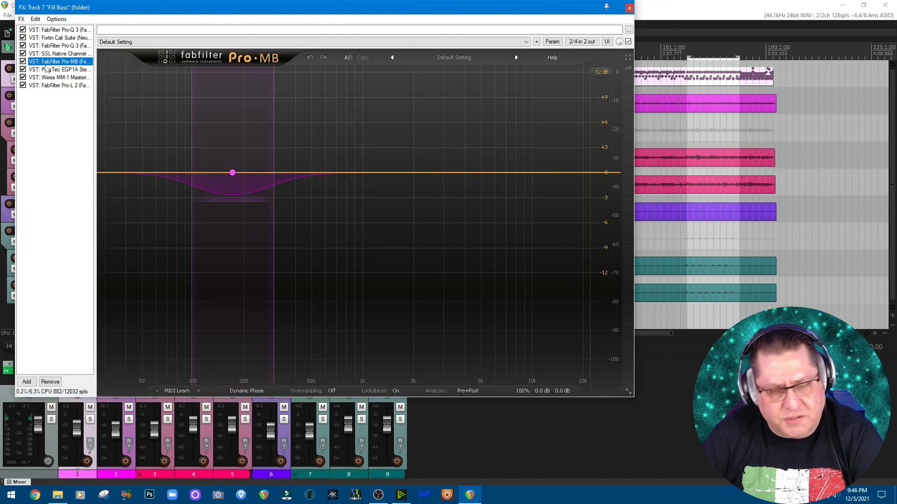
{"action": "left_click", "coordinate": [47, 69]}
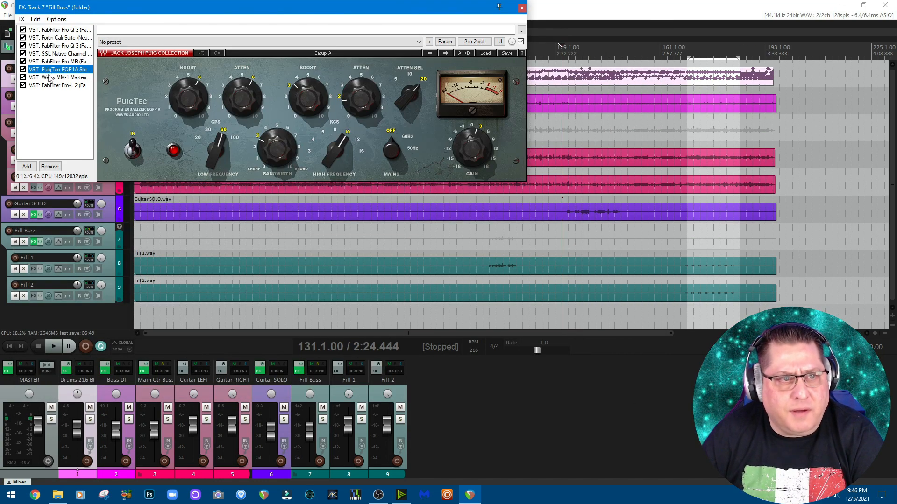
{"action": "left_click", "coordinate": [49, 78]}
{"action": "left_click", "coordinate": [50, 86]}
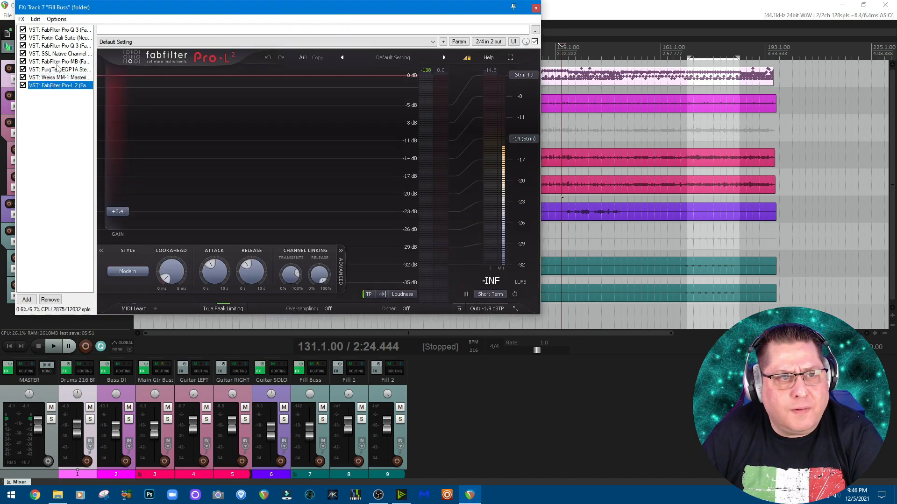
- Recheck the Fill Buss's Pro-MB and first Pro-Q 3 plugins, and close the effects chain
{"action": "left_click", "coordinate": [57, 63]}
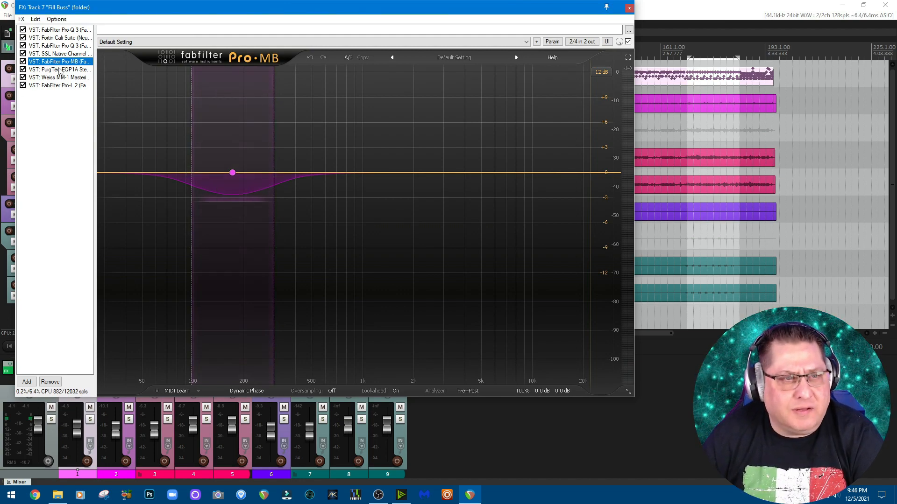
{"action": "left_click", "coordinate": [57, 30]}
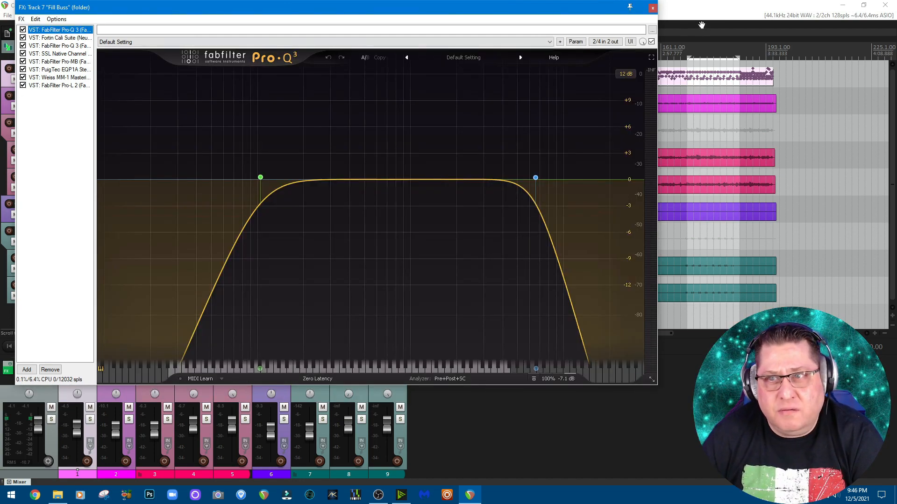
{"action": "left_click", "coordinate": [653, 8]}
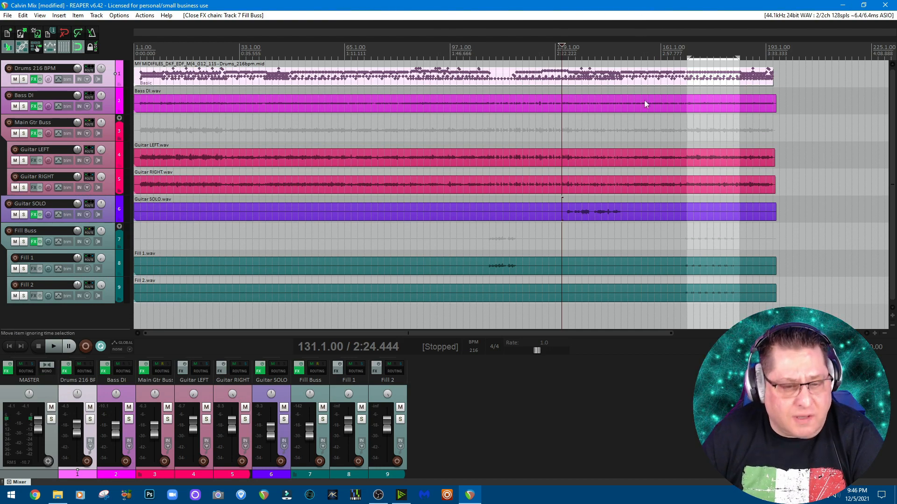
- Solo the Fill Buss, play from bar 169 while switching between the full mix and the soloed fills, and stop
{"action": "left_click", "coordinate": [322, 419]}
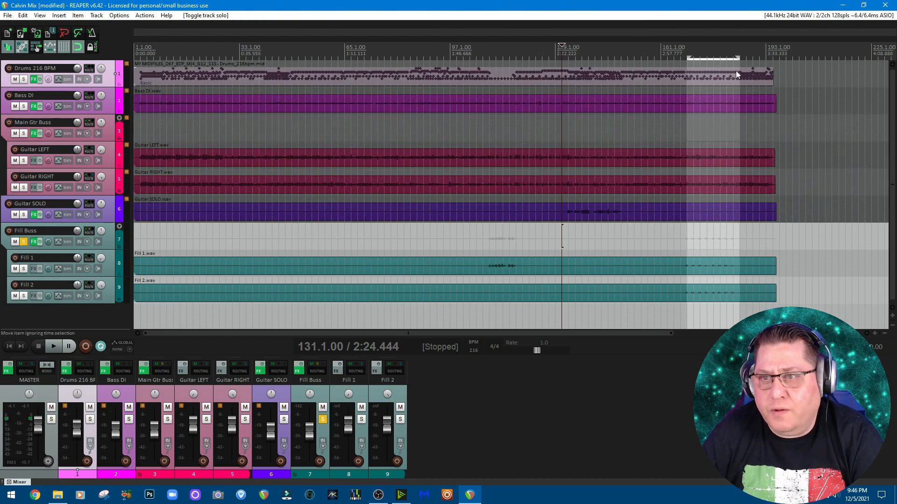
{"action": "left_click", "coordinate": [687, 49]}
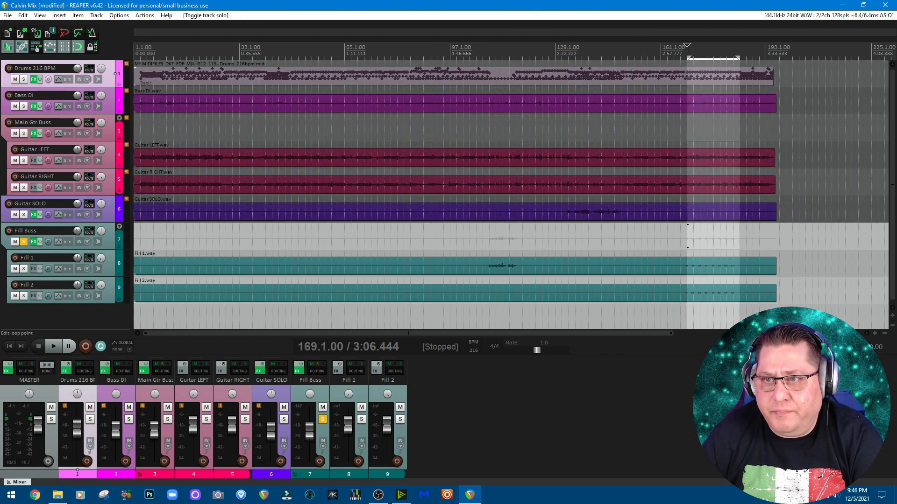
{"action": "left_click", "coordinate": [53, 348]}
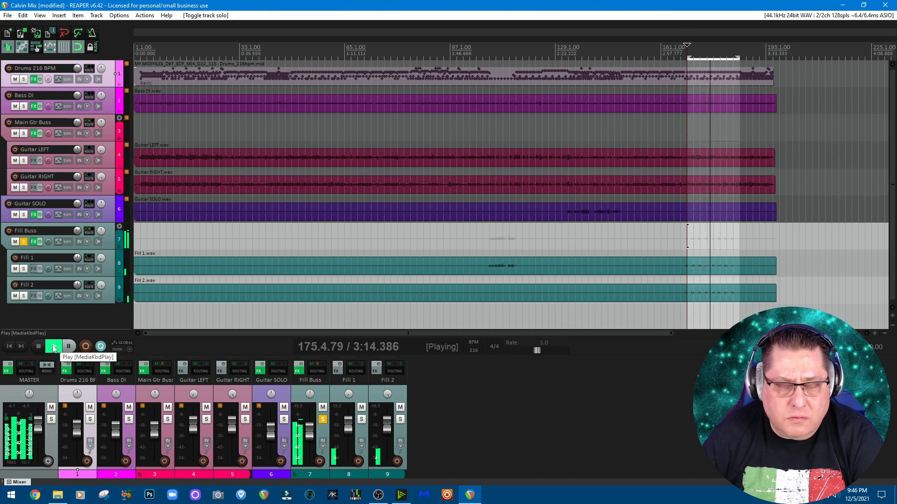
{"action": "left_click", "coordinate": [323, 419]}
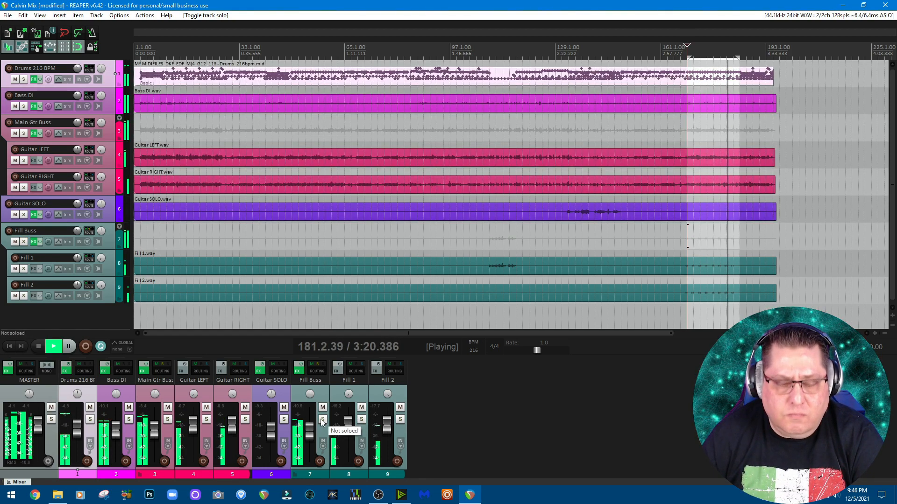
{"action": "left_click", "coordinate": [323, 420]}
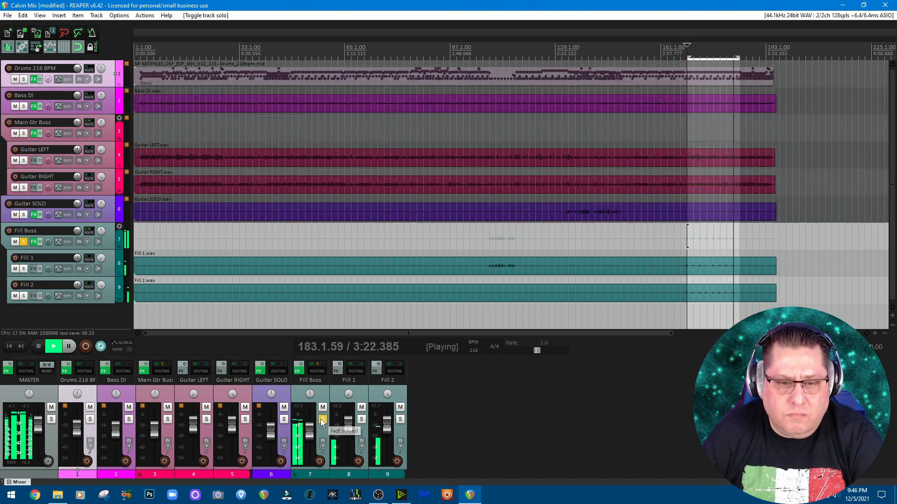
{"action": "left_click", "coordinate": [38, 346]}
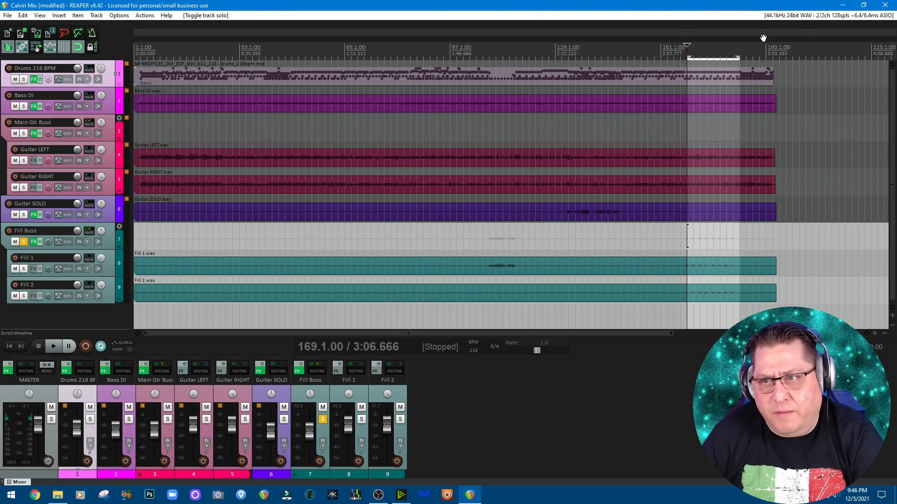
- Make a new time selection from bar 97, unsolo the Fill Buss, play the passage with the full mix, and stop
{"action": "left_click_drag", "start_coordinate": [687, 56], "coordinate": [739, 58]}
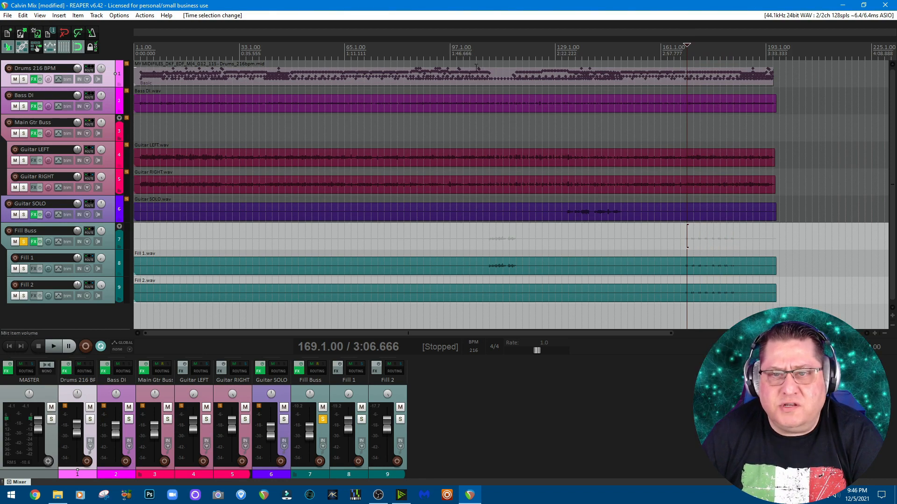
{"action": "left_click_drag", "start_coordinate": [449, 58], "coordinate": [489, 58]}
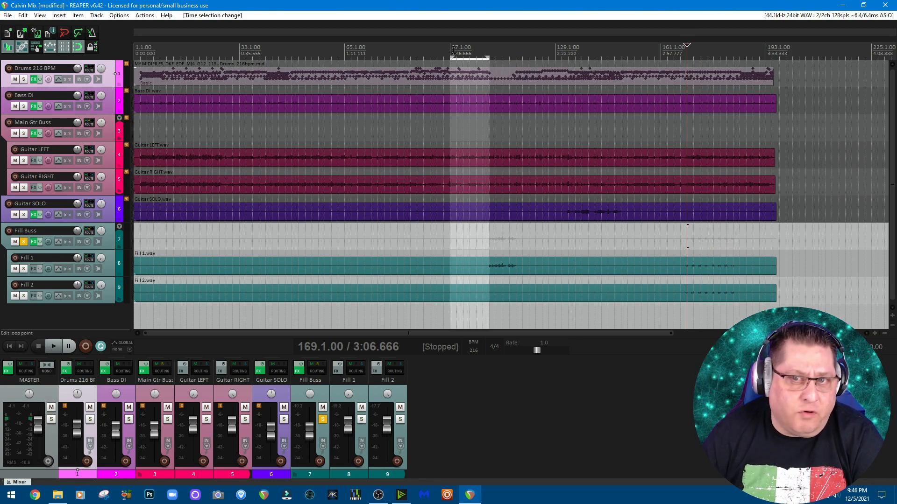
{"action": "left_click", "coordinate": [452, 50]}
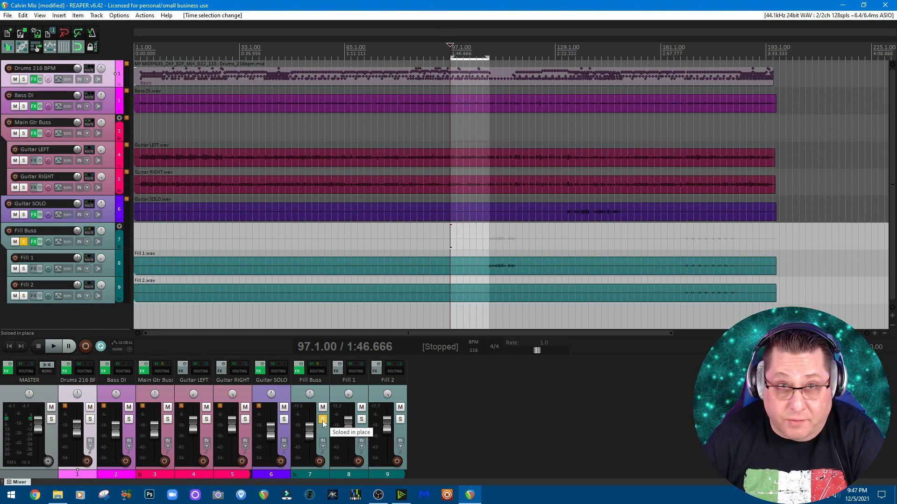
{"action": "left_click", "coordinate": [322, 421]}
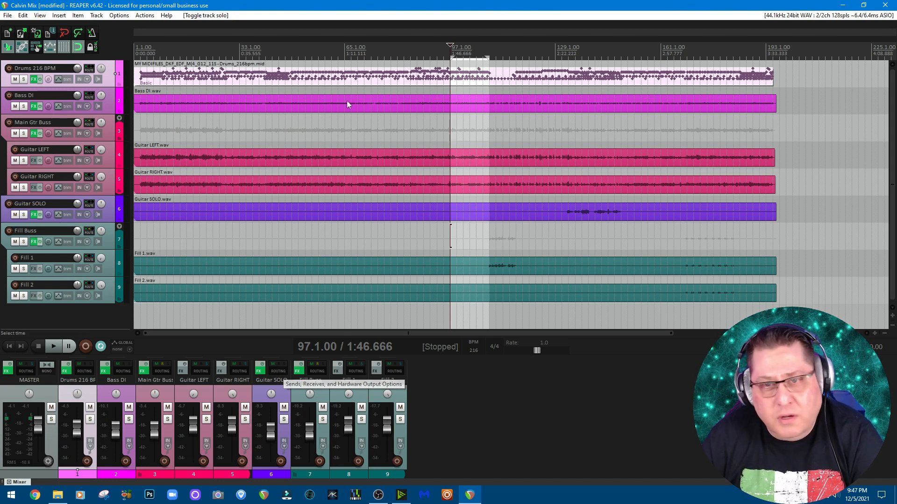
{"action": "left_click", "coordinate": [57, 347]}
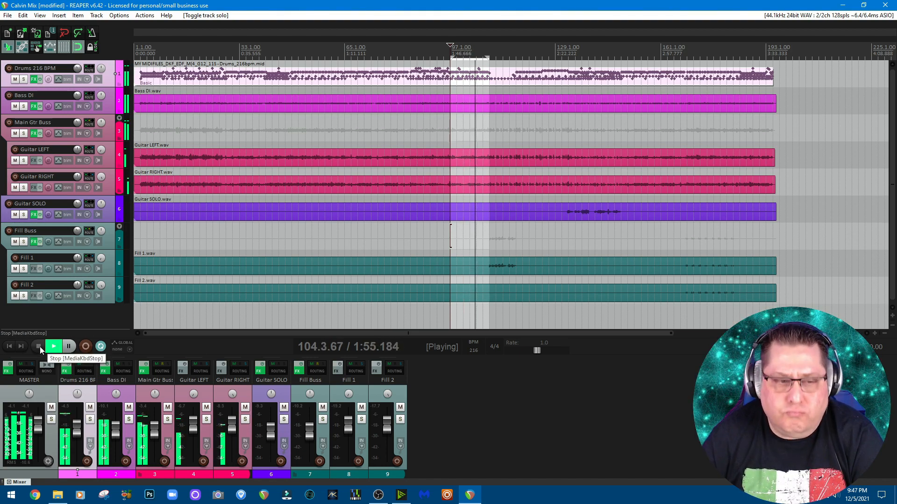
{"action": "left_click", "coordinate": [39, 347]}
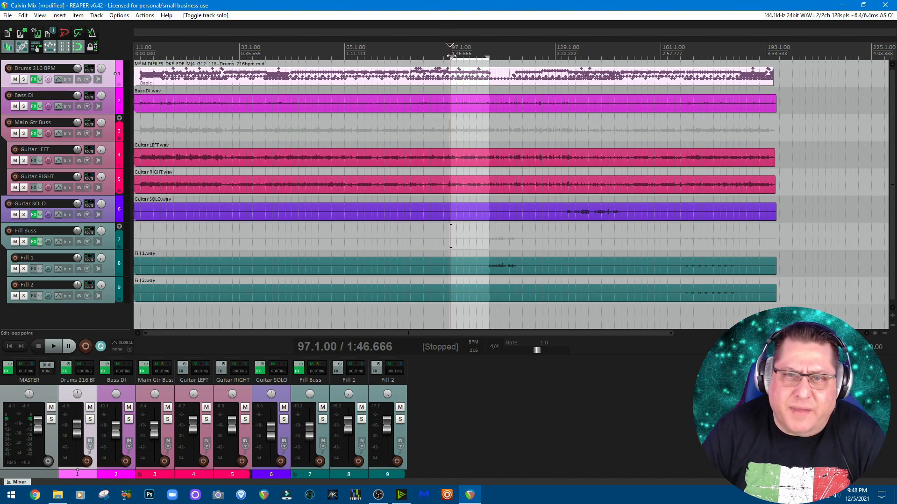
- Clear the time selection, return to the start of the project, and turn off repeat
{"action": "left_click_drag", "start_coordinate": [450, 57], "coordinate": [489, 57]}
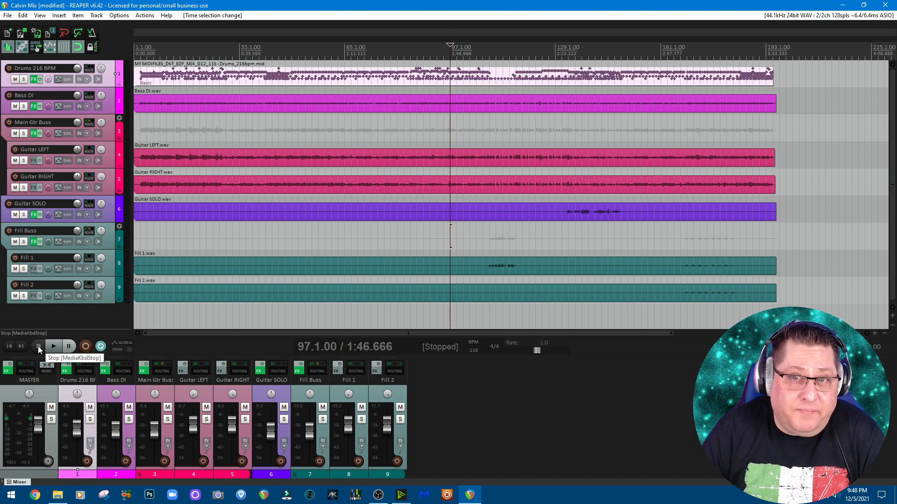
{"action": "left_click", "coordinate": [10, 347]}
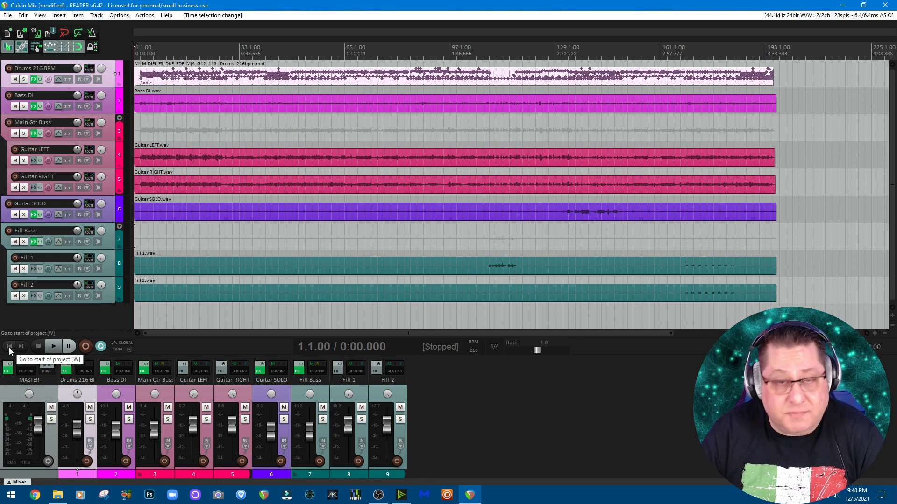
{"action": "left_click", "coordinate": [100, 346]}
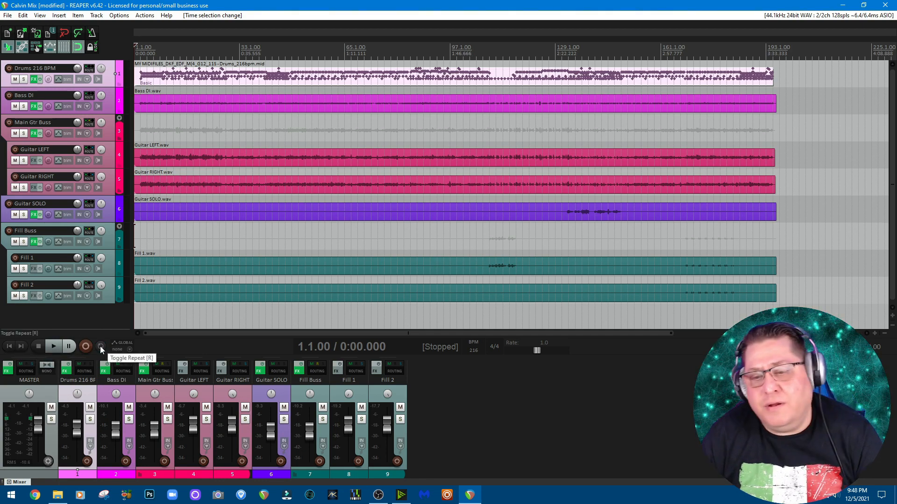